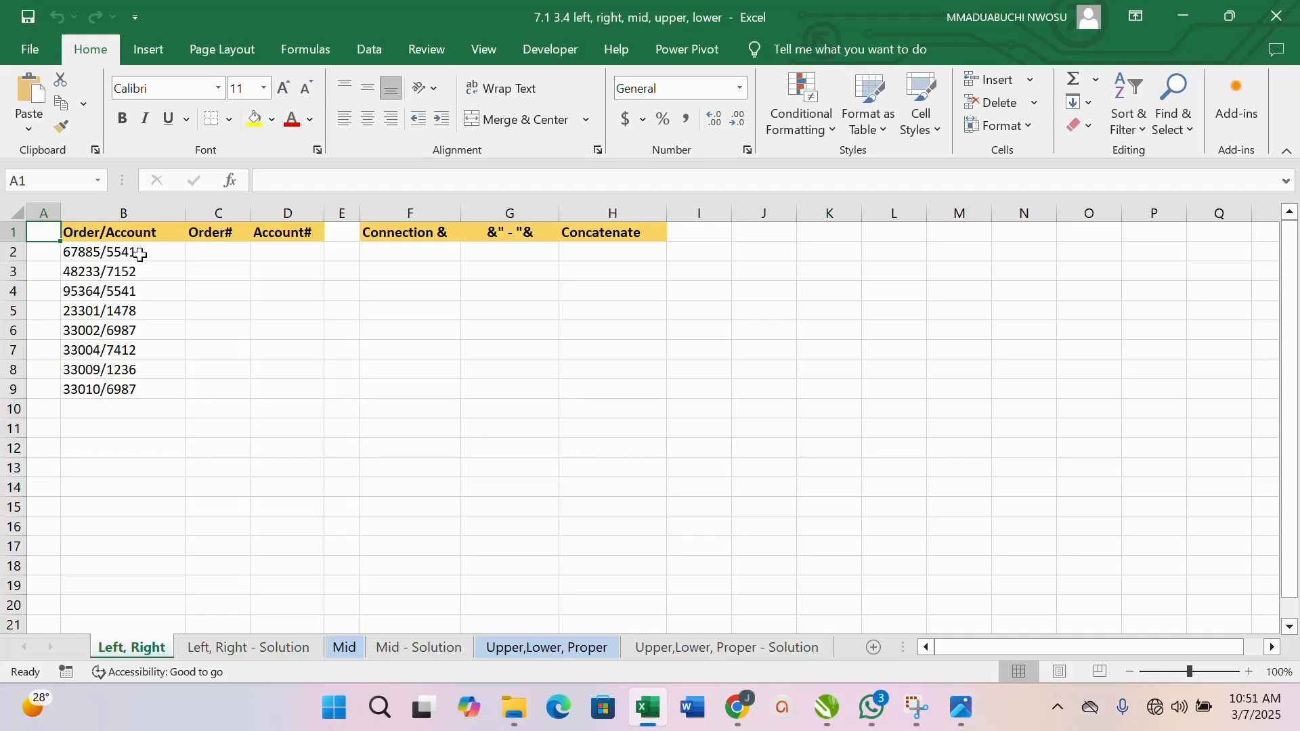
- Extract the order numbers by entering =LEFT(B2,5) in C2 and fill the formula down the Order# column
click(211, 252)
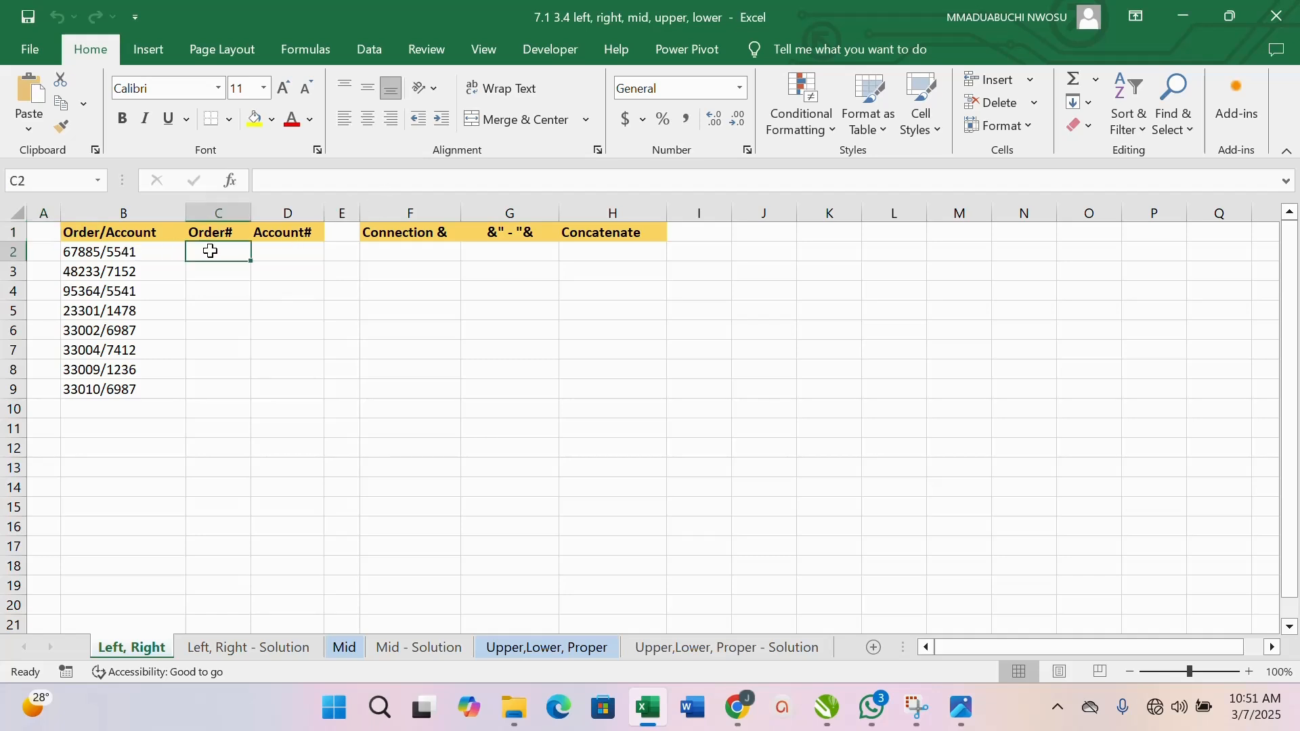
text(=le)
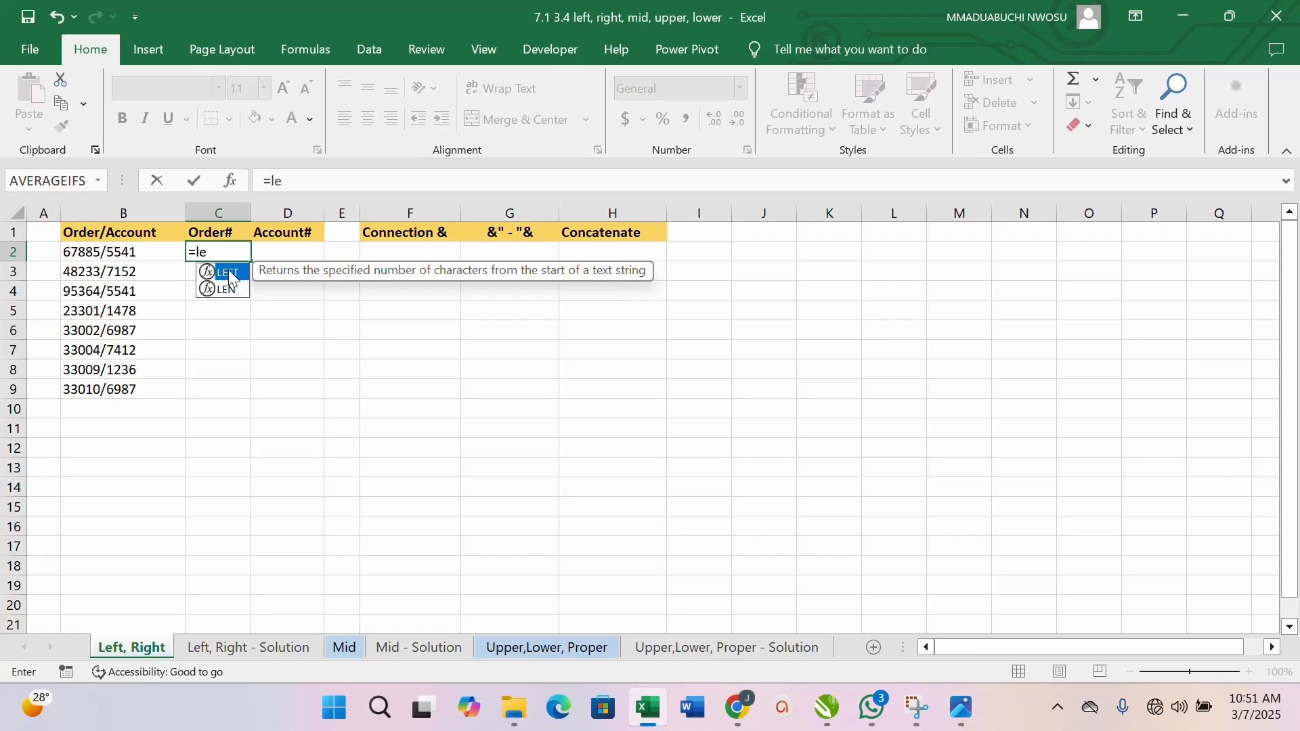
double_click(231, 273)
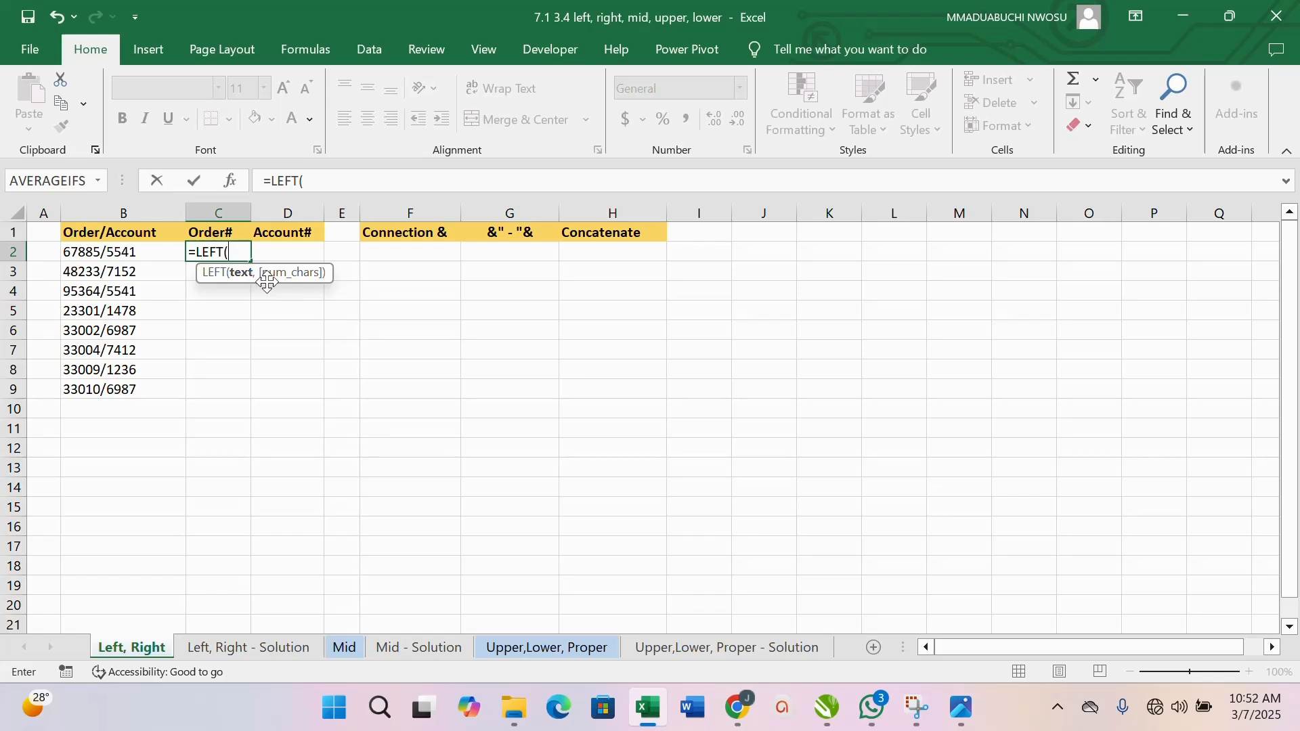
click(106, 256)
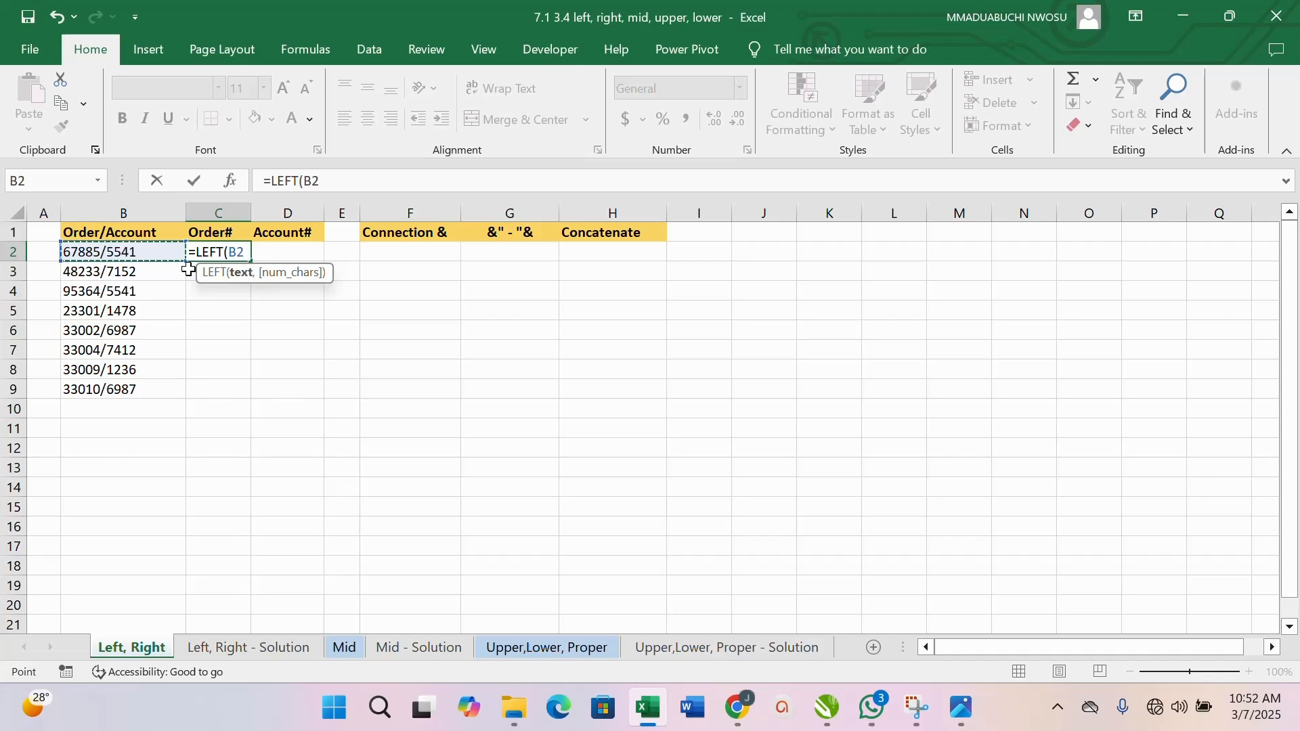
text(,)
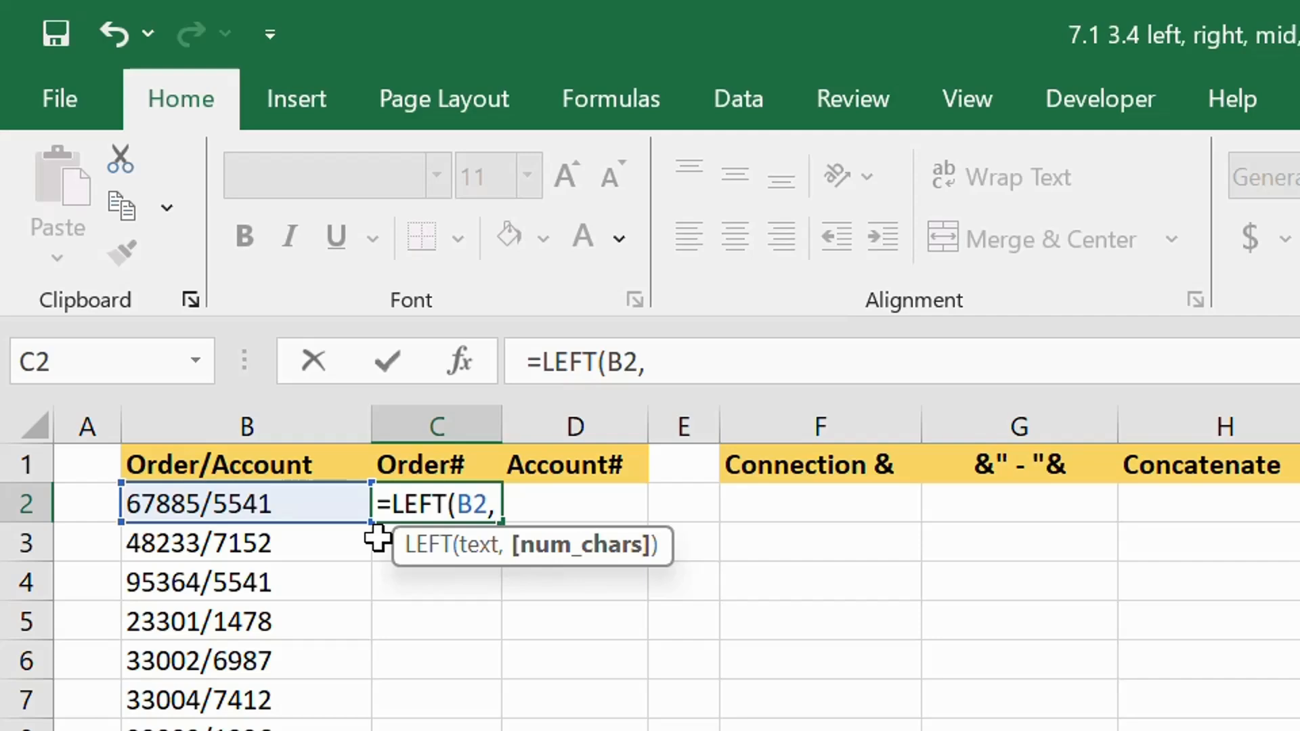
text(5))
key(Return)
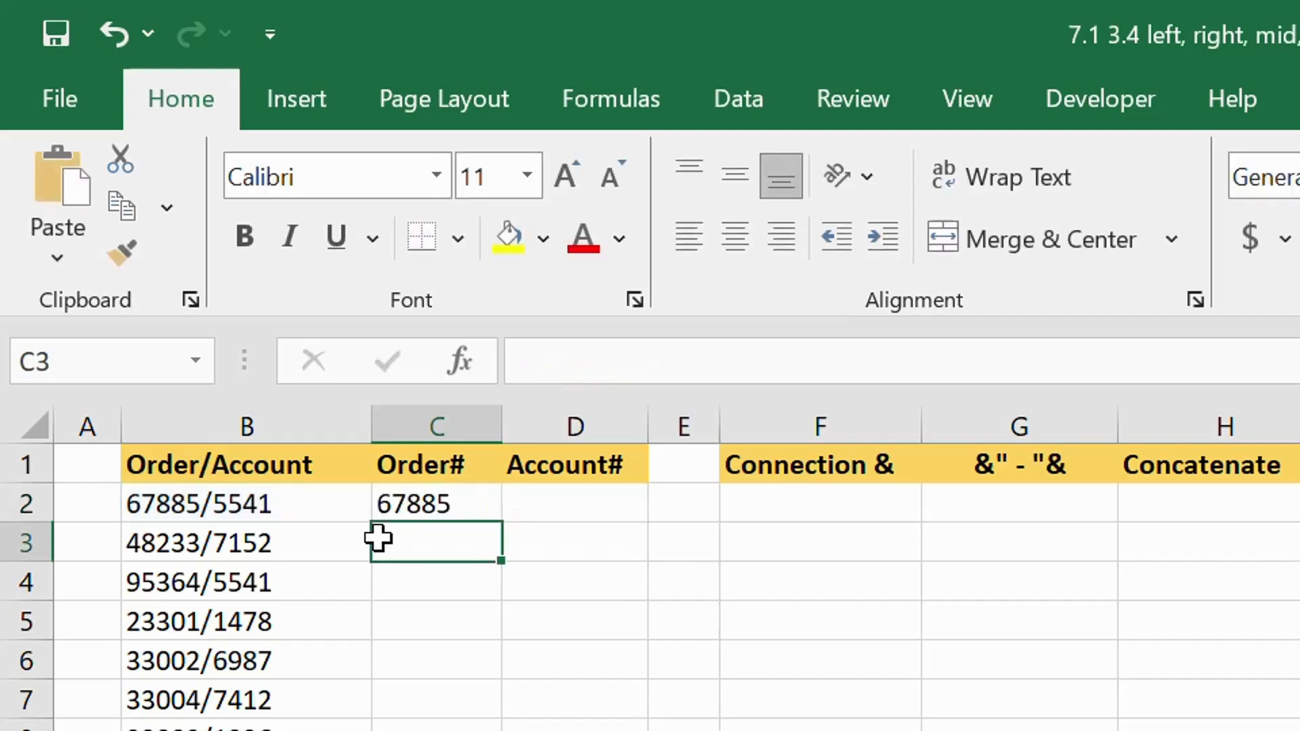
click(453, 504)
double_click(501, 523)
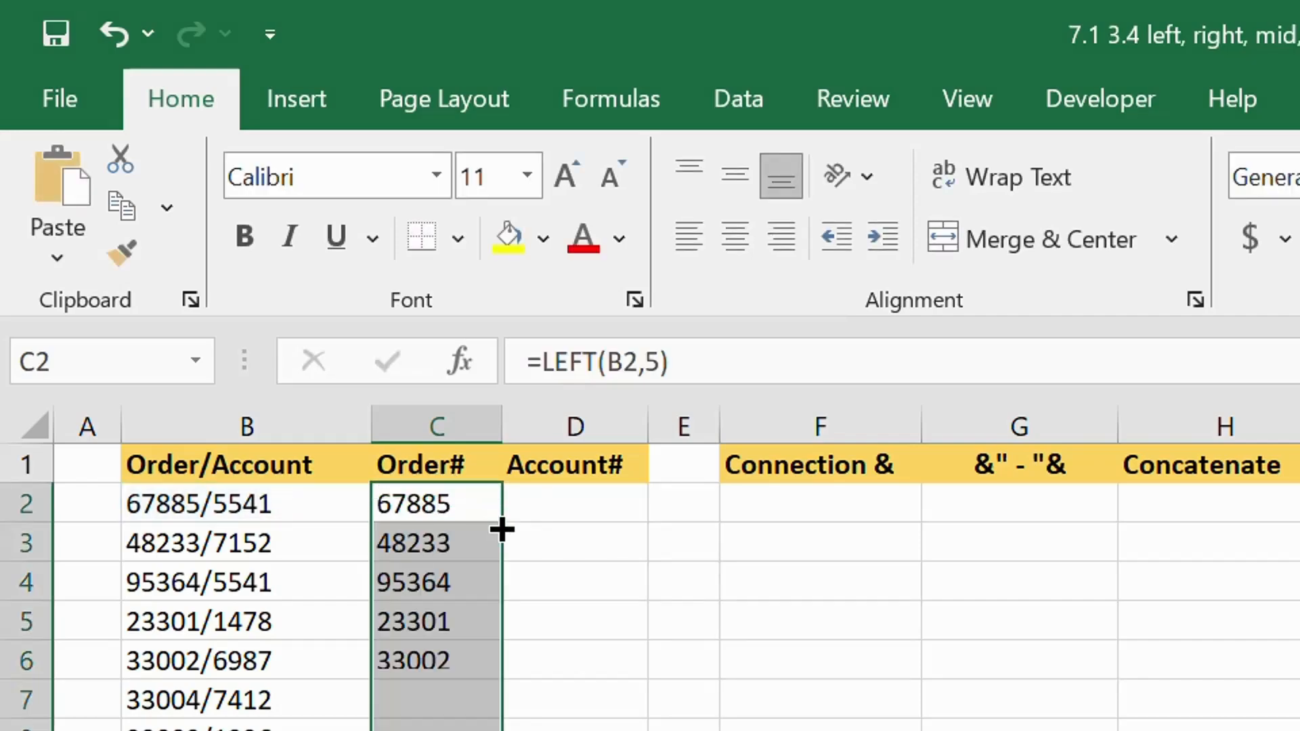
- Extract the account numbers by entering +RIGHT(B2,4) in D2 and fill the formula down the Account# column
click(546, 502)
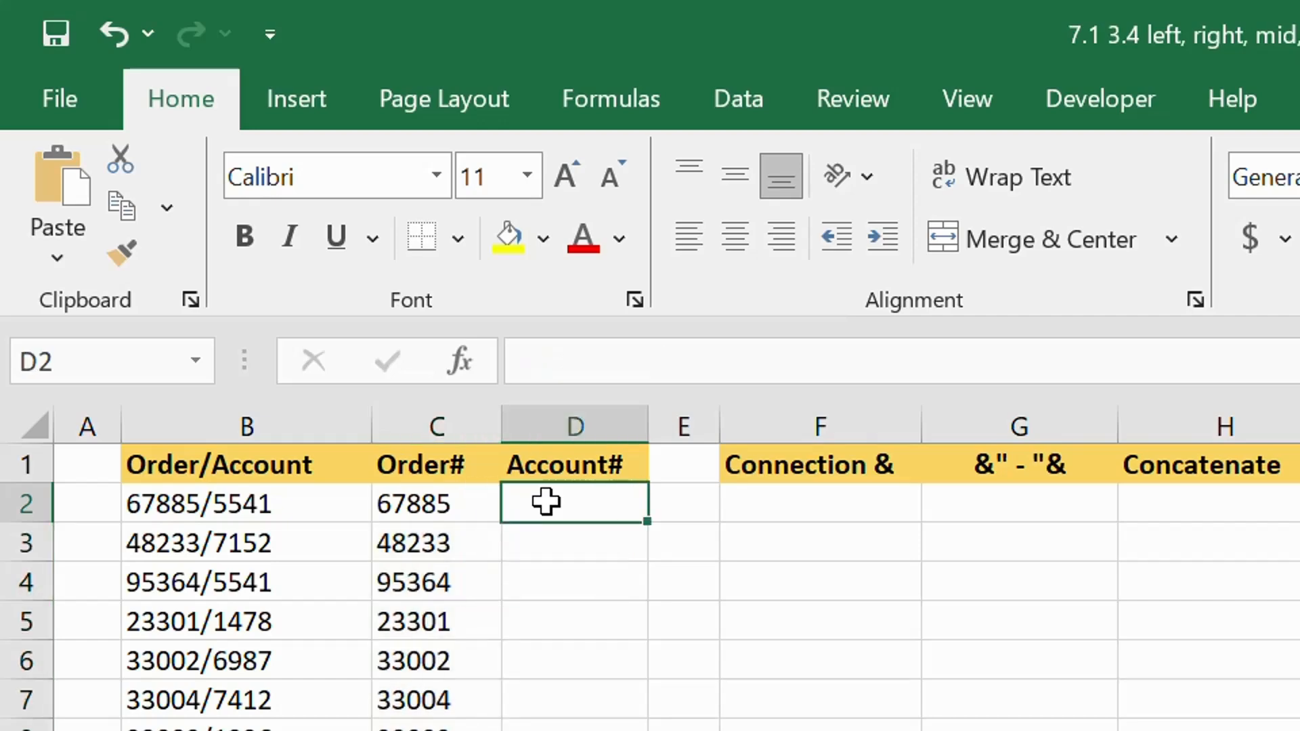
text(+ri)
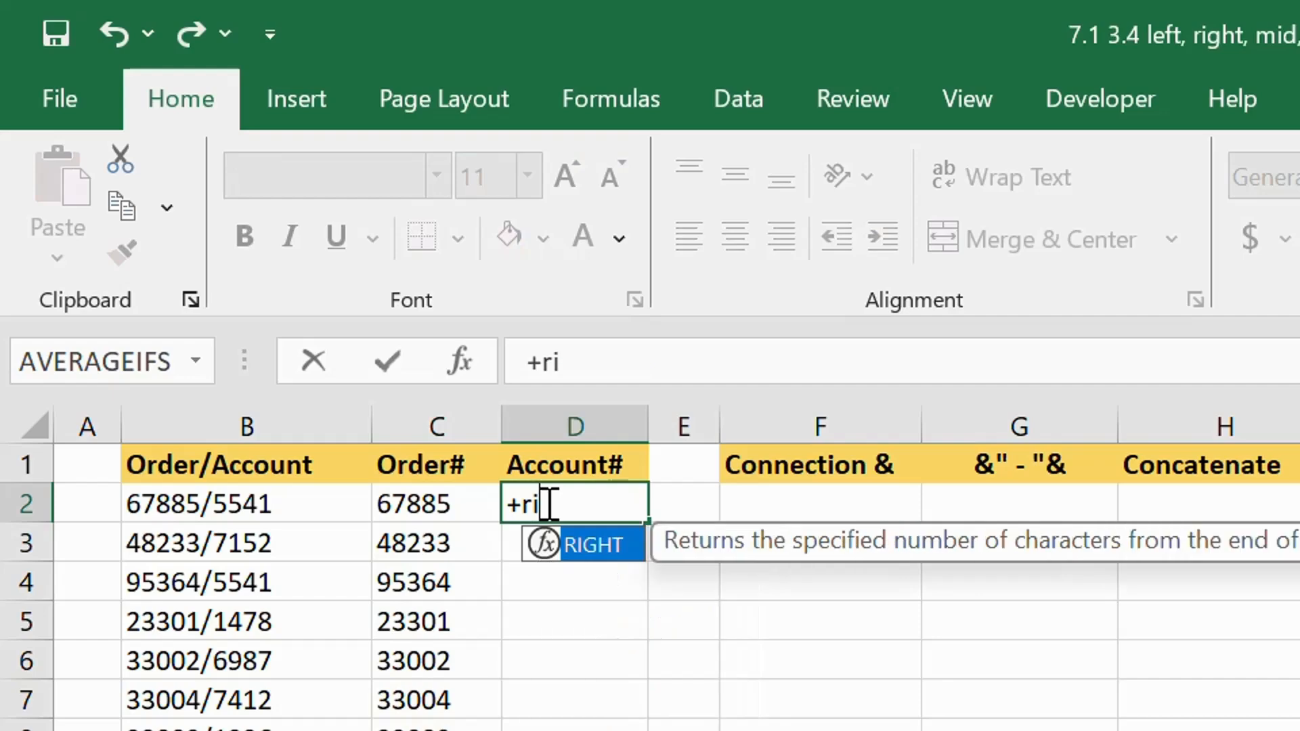
double_click(627, 557)
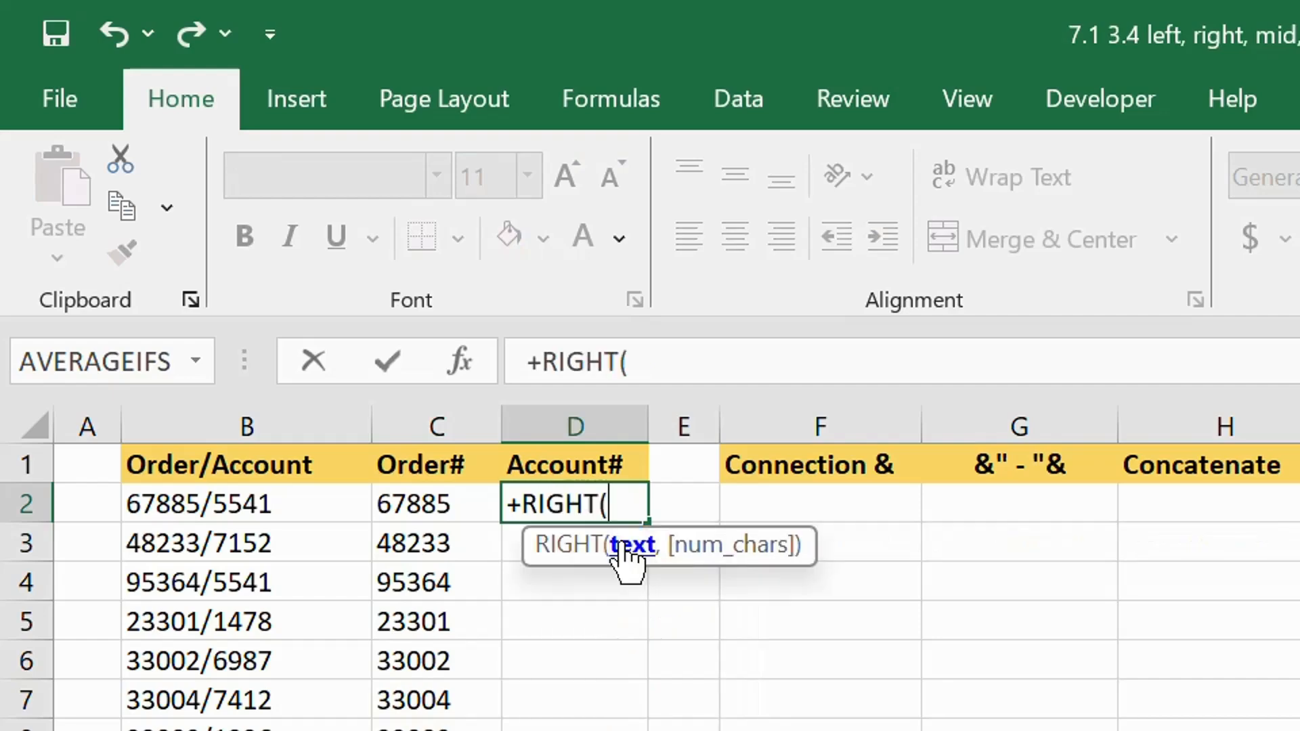
click(221, 502)
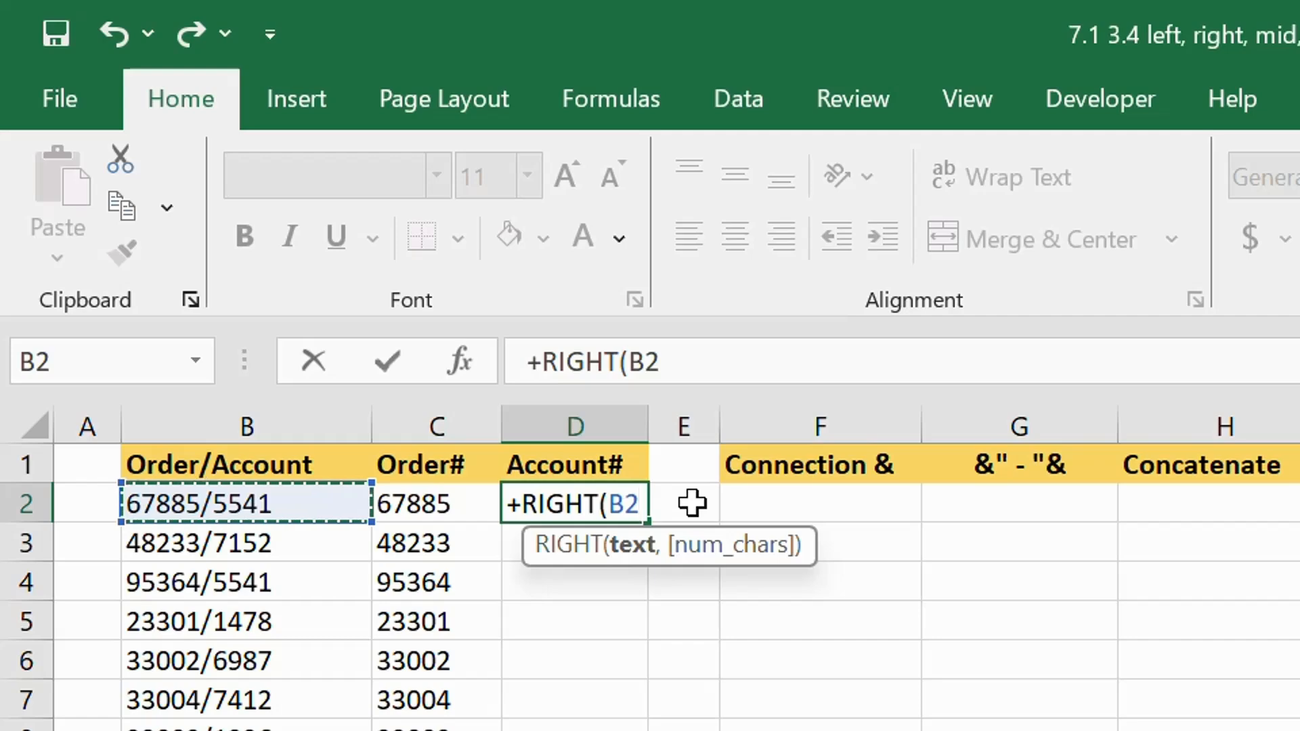
text(,)
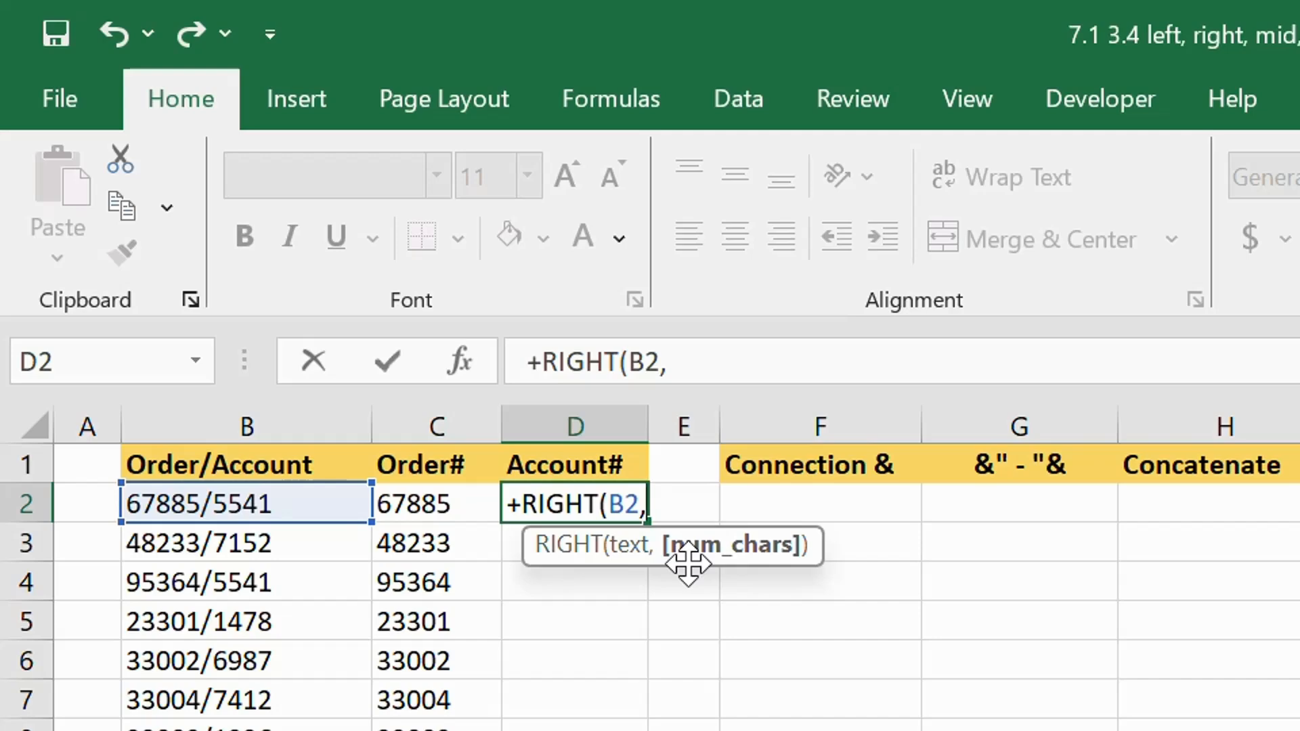
text(4))
key(Return)
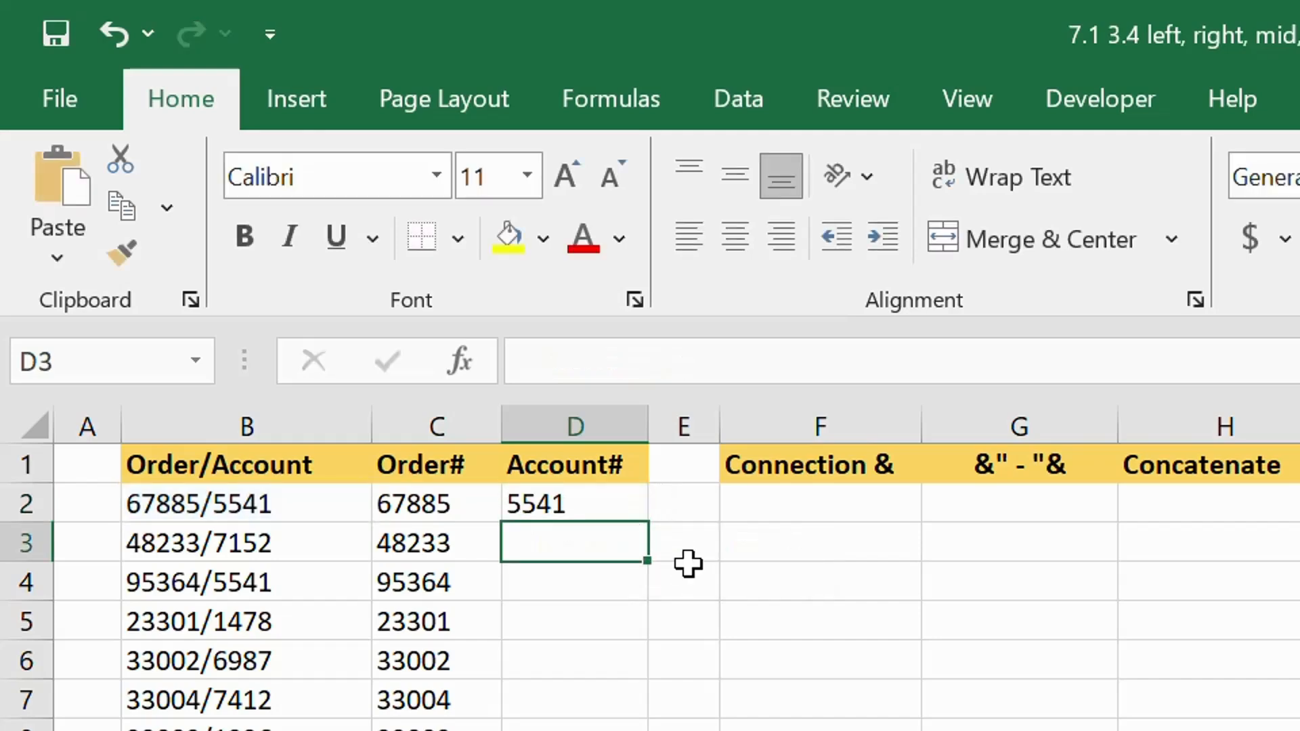
click(595, 508)
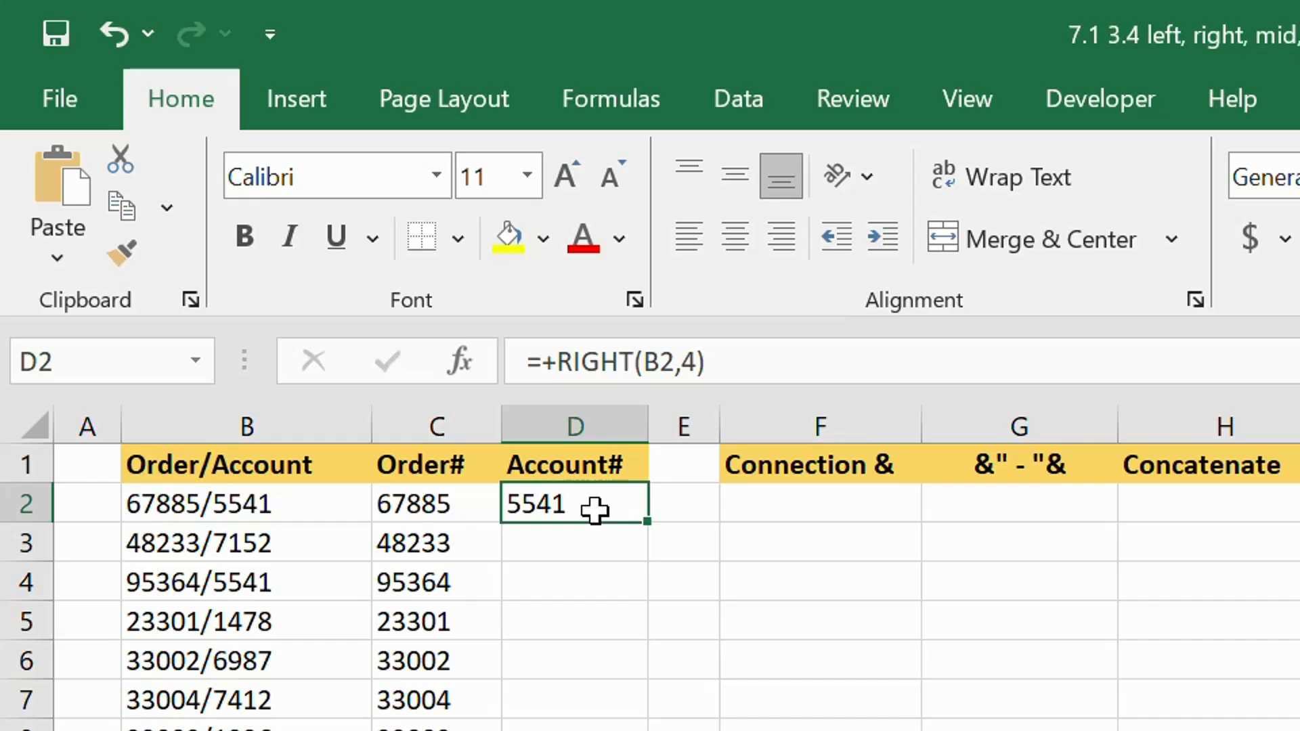
double_click(644, 518)
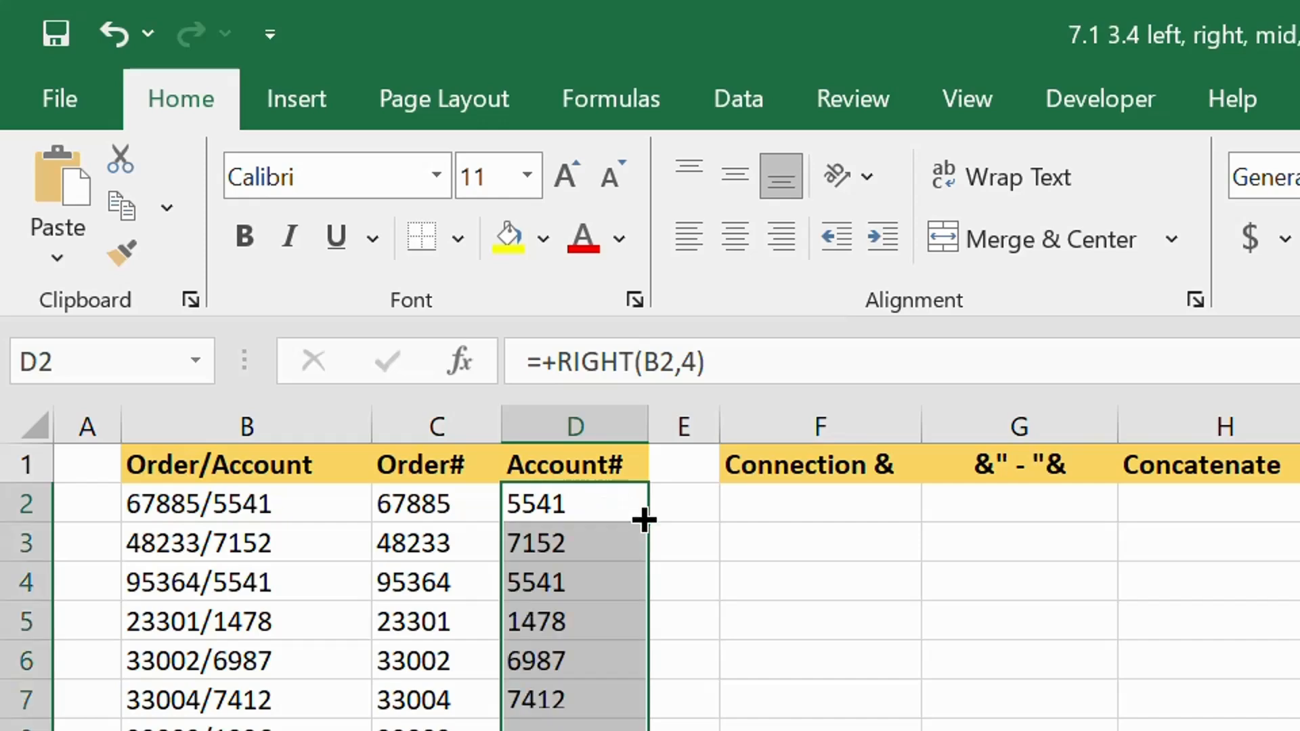
- Join the account and order numbers in F2 under Connection & with the formula =D2&C2
click(822, 518)
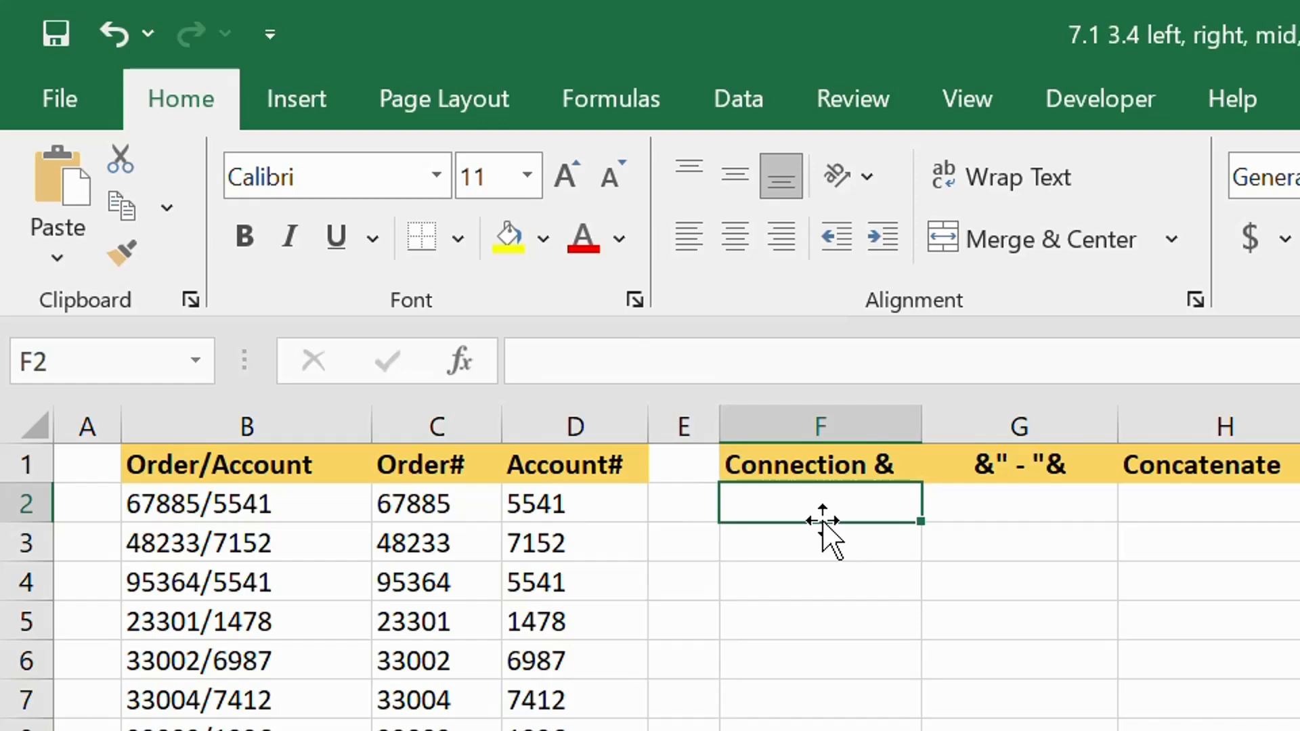
text(=)
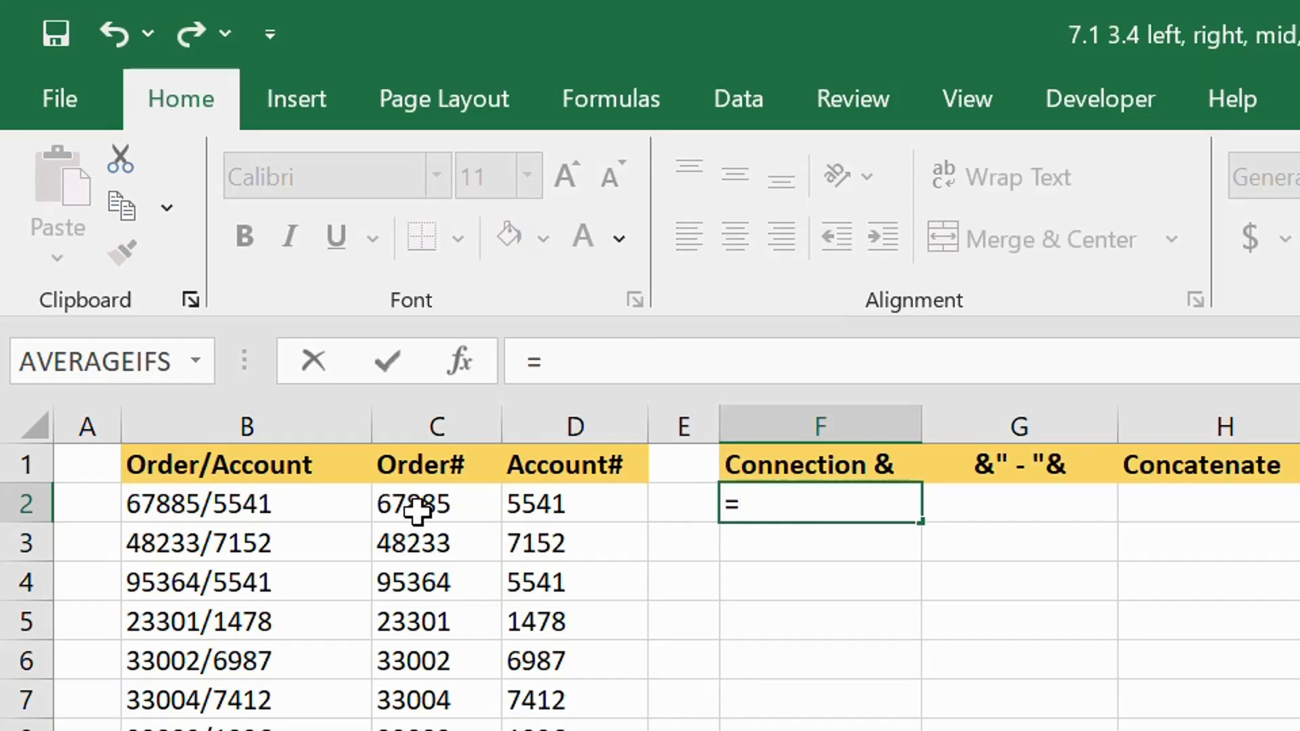
click(567, 515)
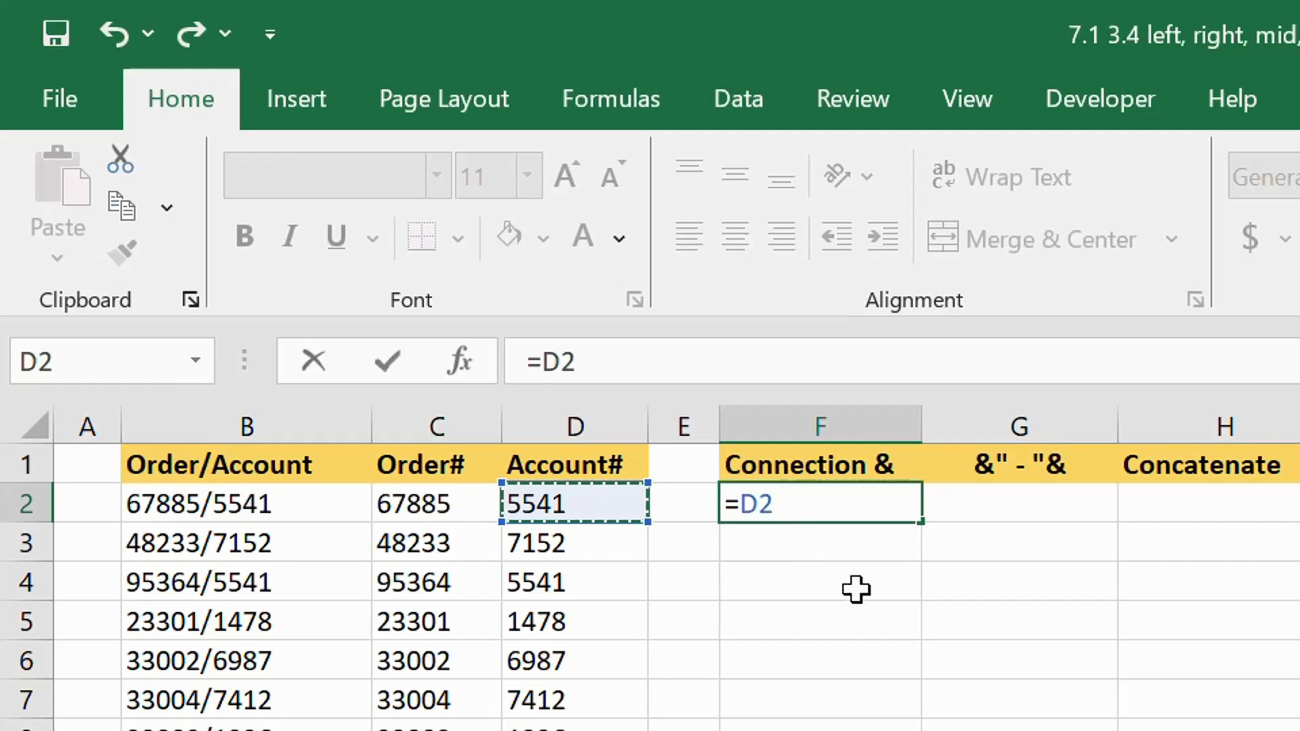
text(&)
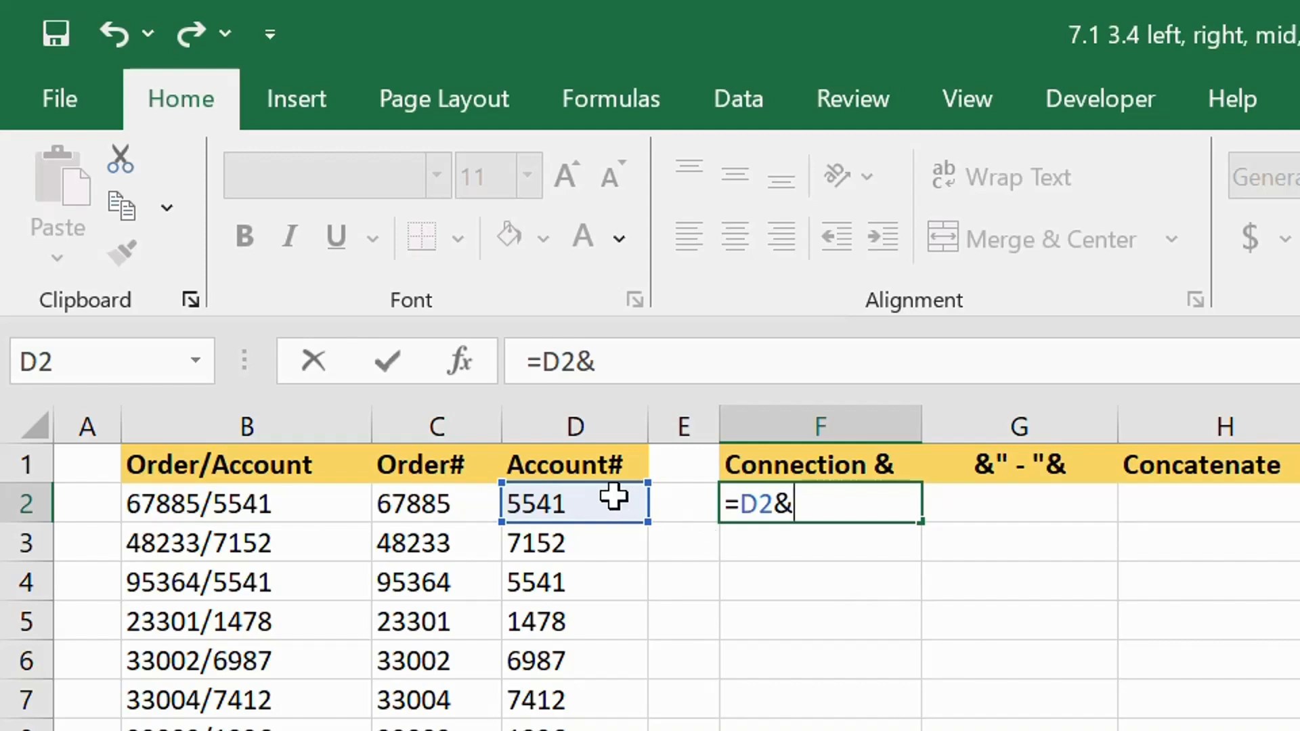
click(425, 506)
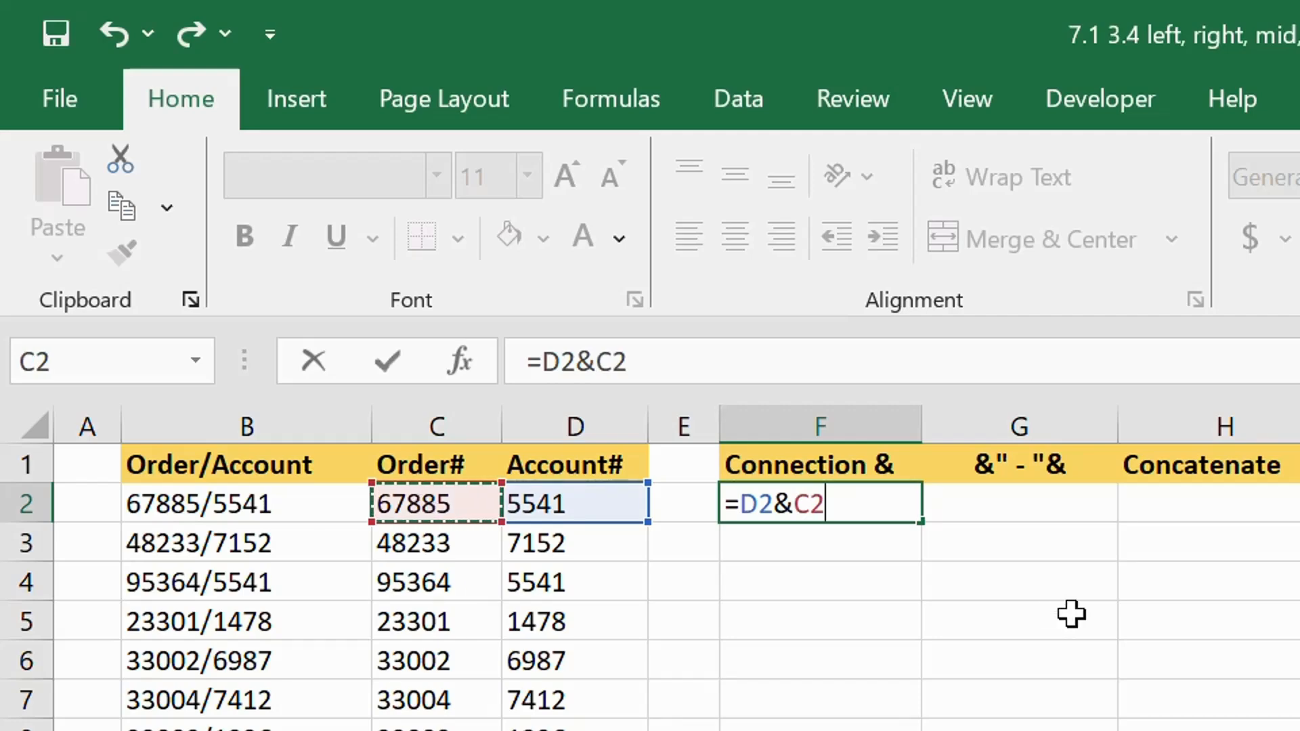
key(Return)
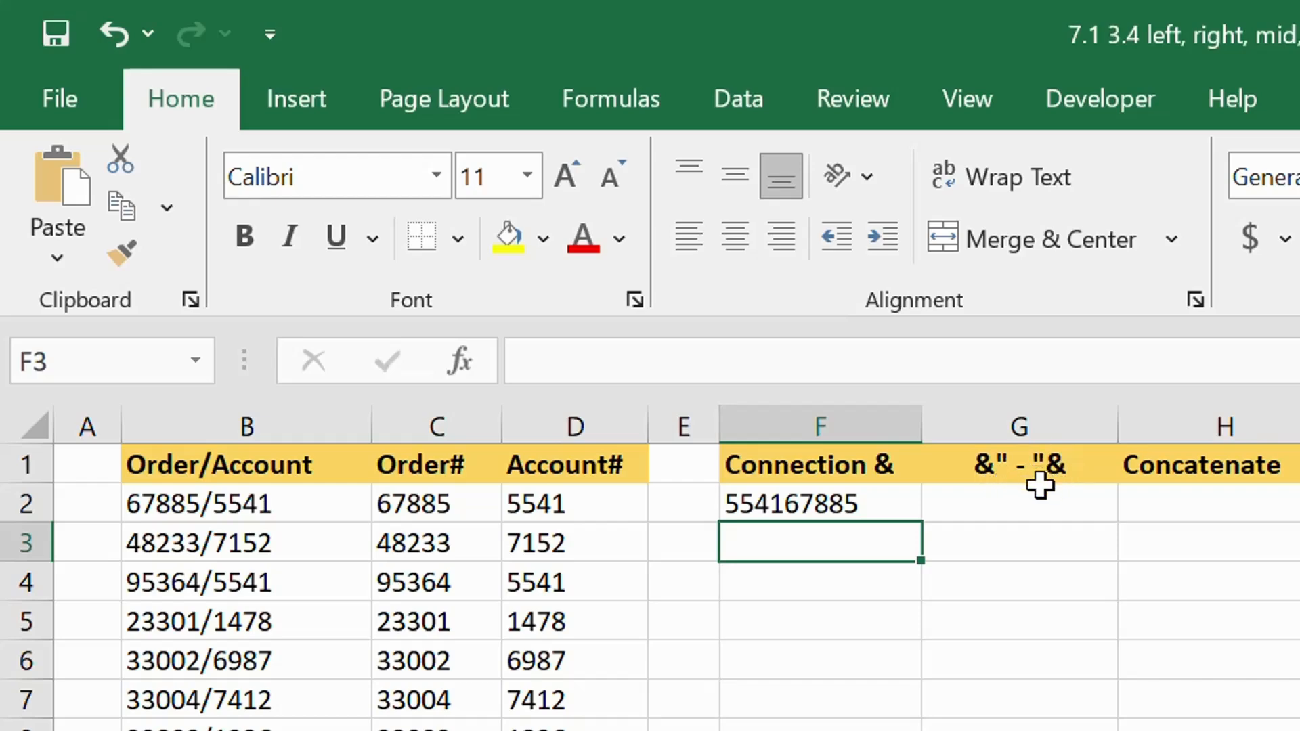
- Join the order and account numbers with a hyphen between them in G2 using =C2&"-"&D2
click(1022, 507)
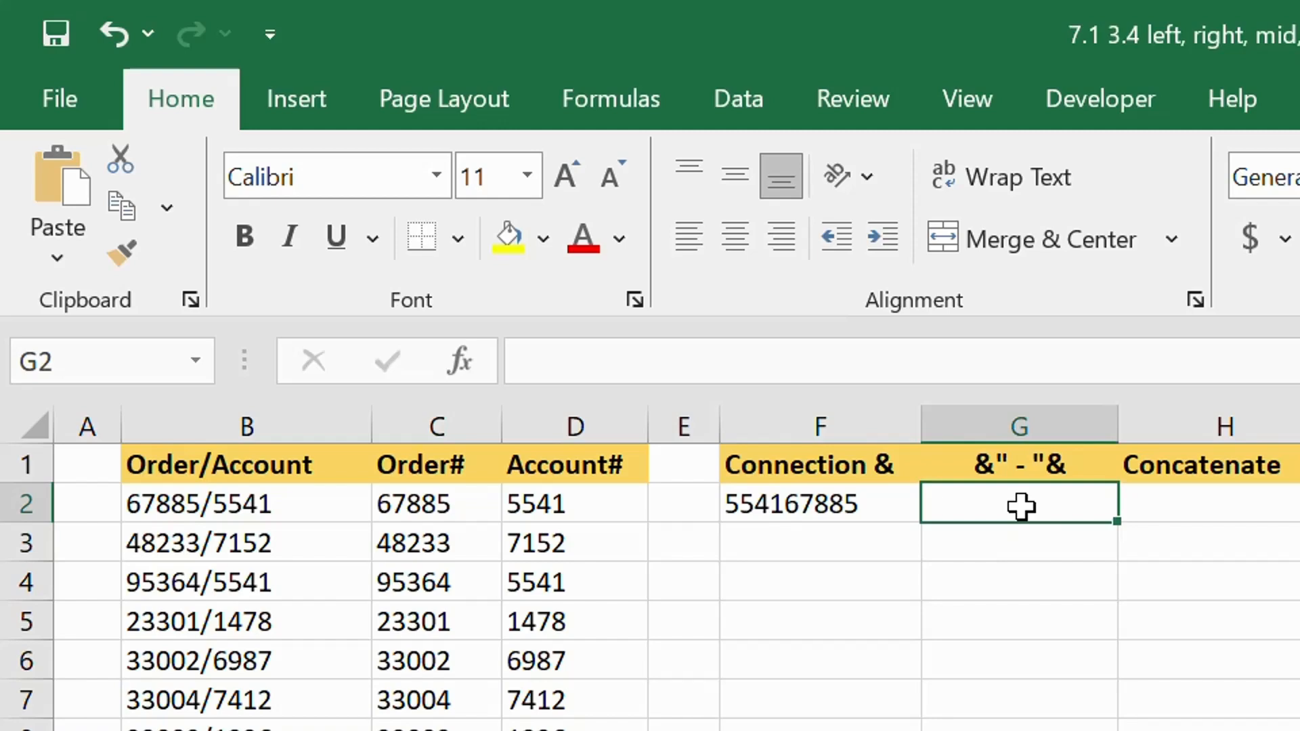
text(=)
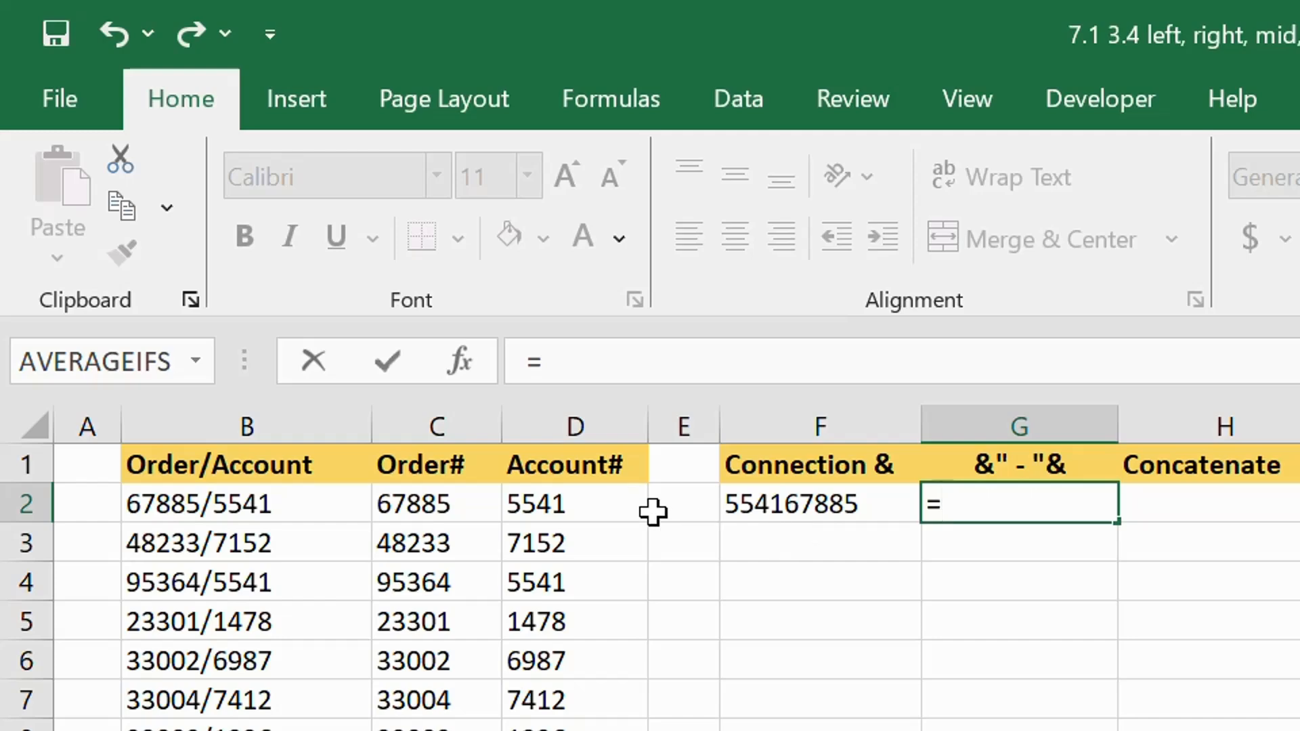
click(411, 504)
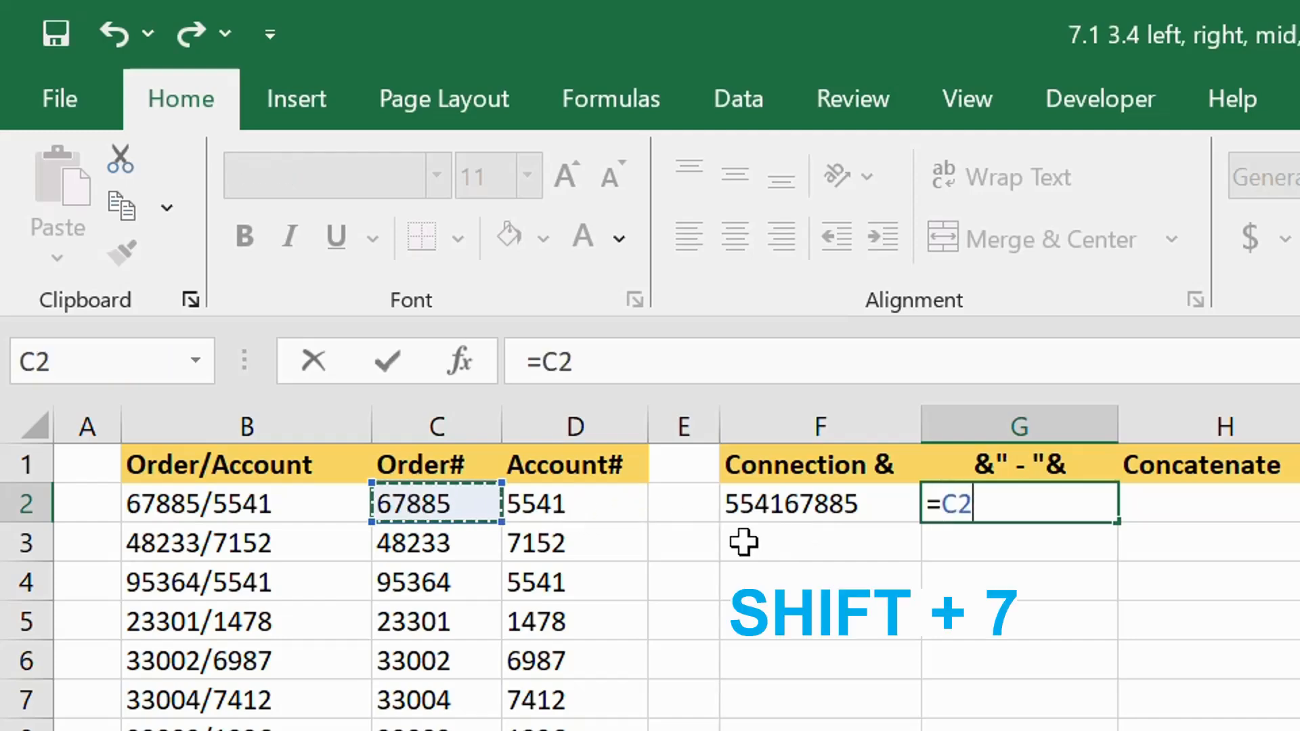
text(&)
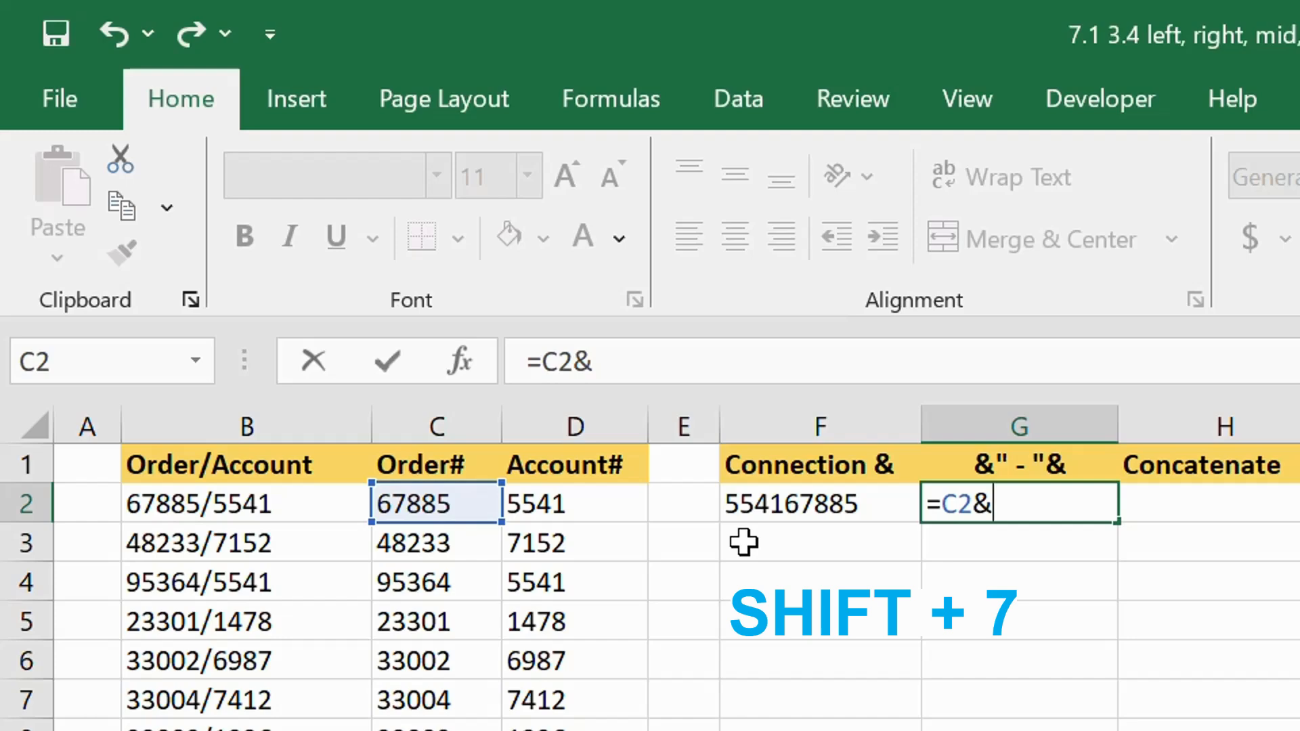
text(")
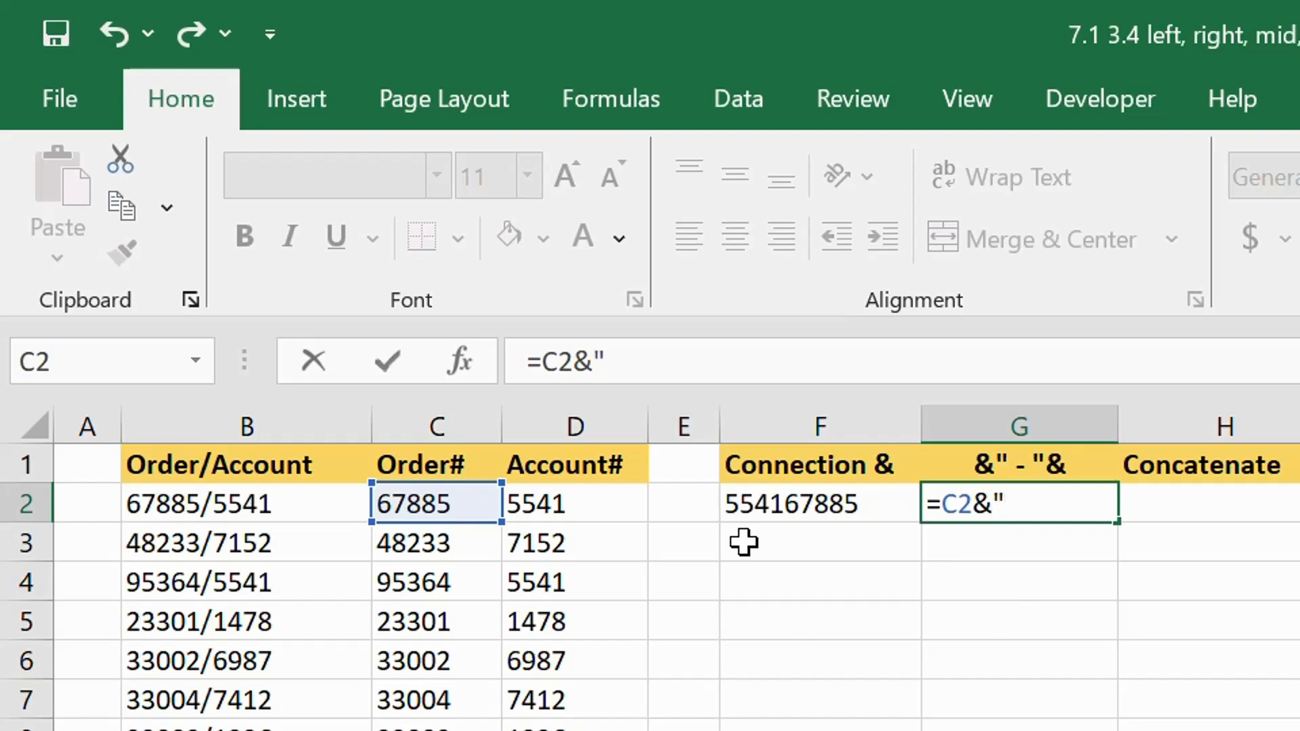
text(-"&)
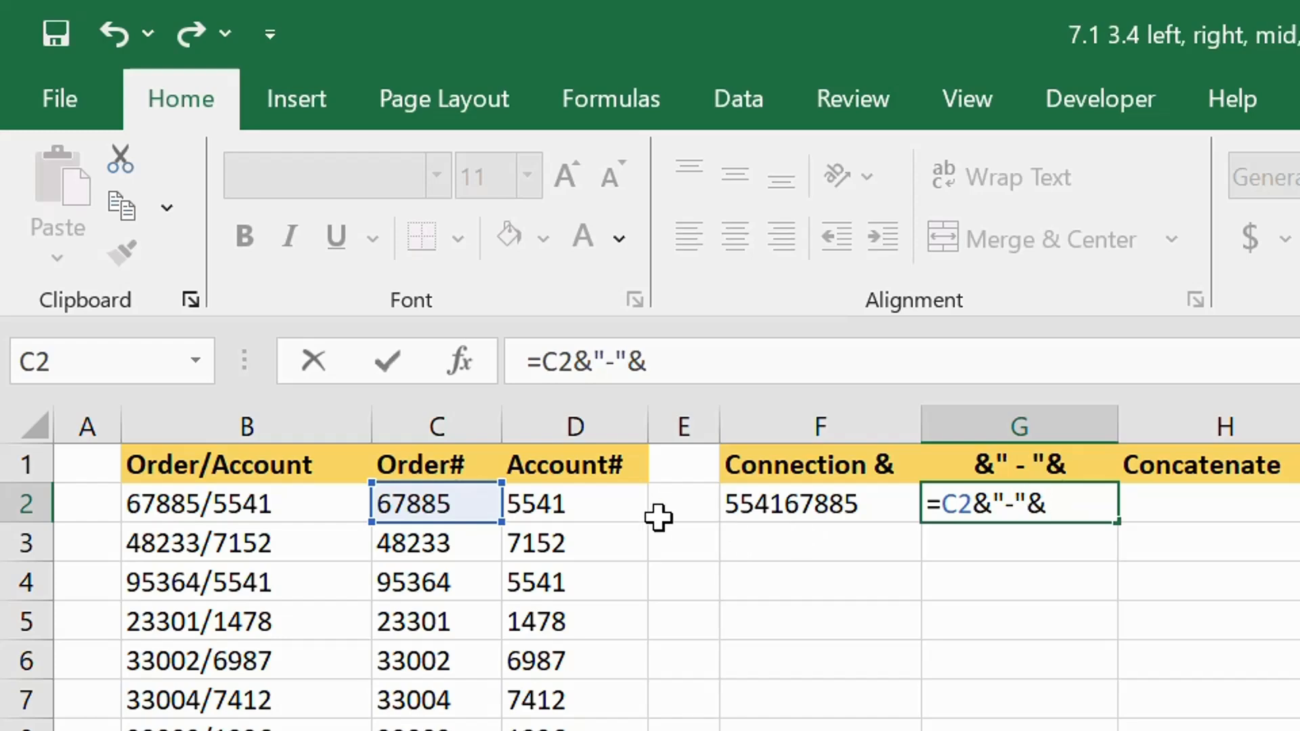
click(553, 505)
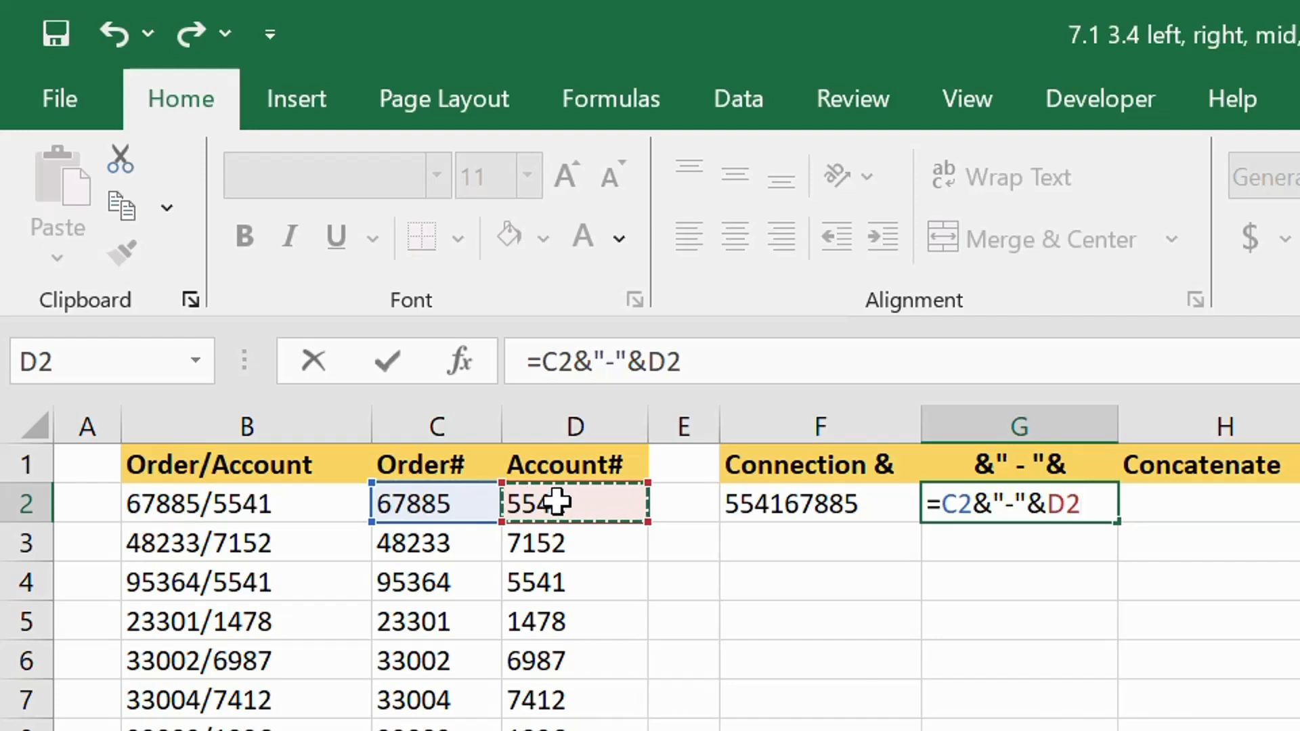
key(Return)
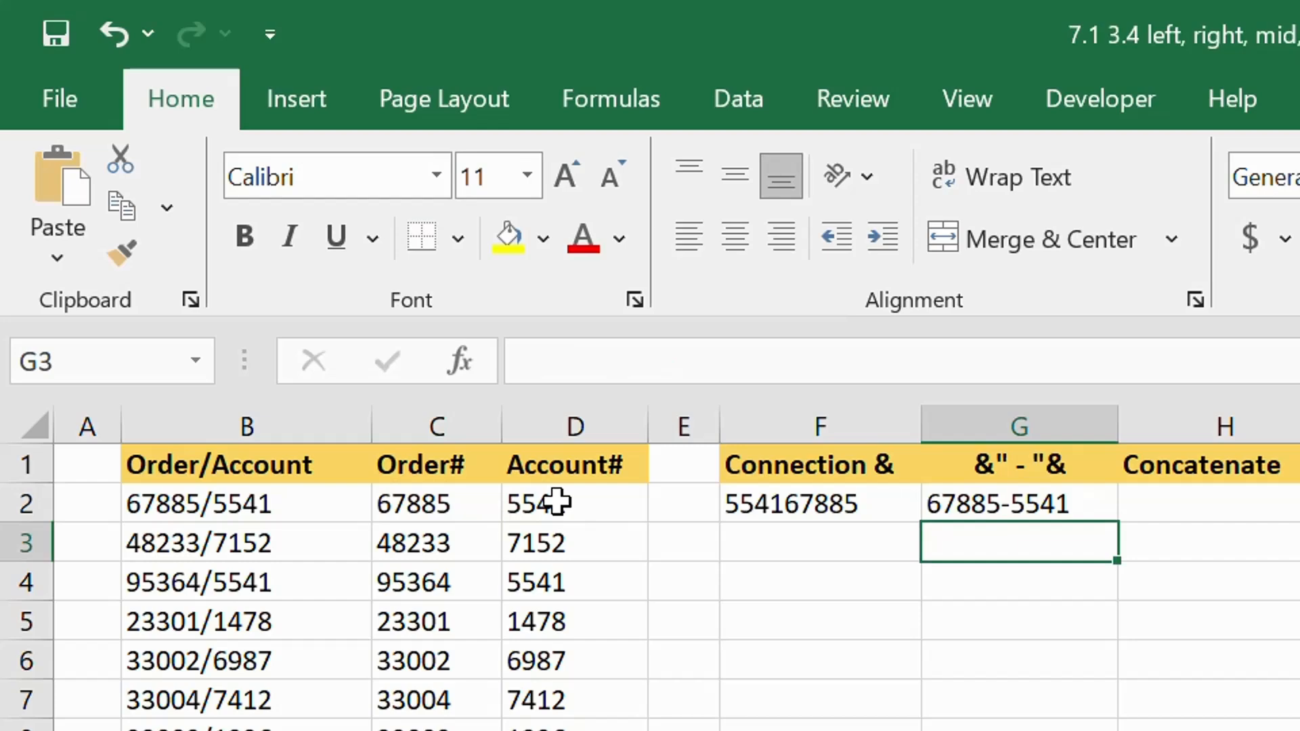
- Combine the order and account numbers in H2 under Concatenate with the formula =CONCATENATE(C2,D2)
click(1236, 505)
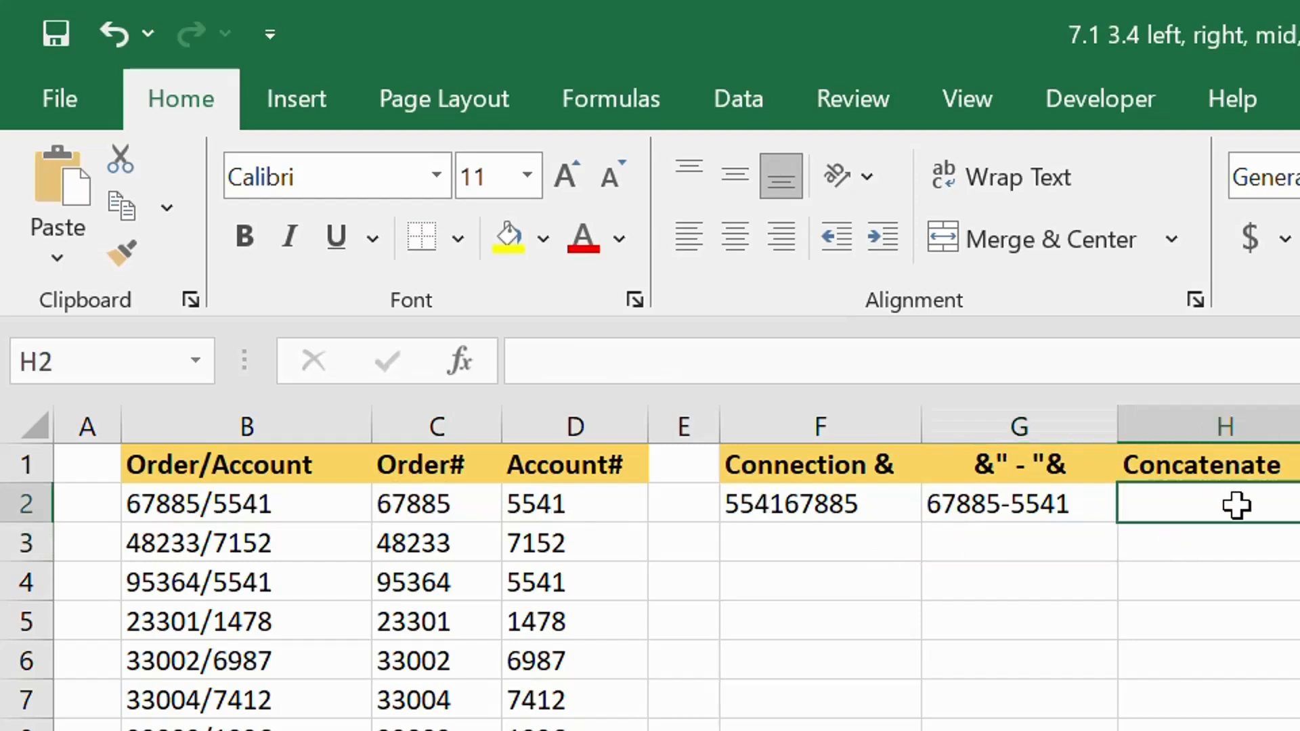
text(=CONCATENATE()
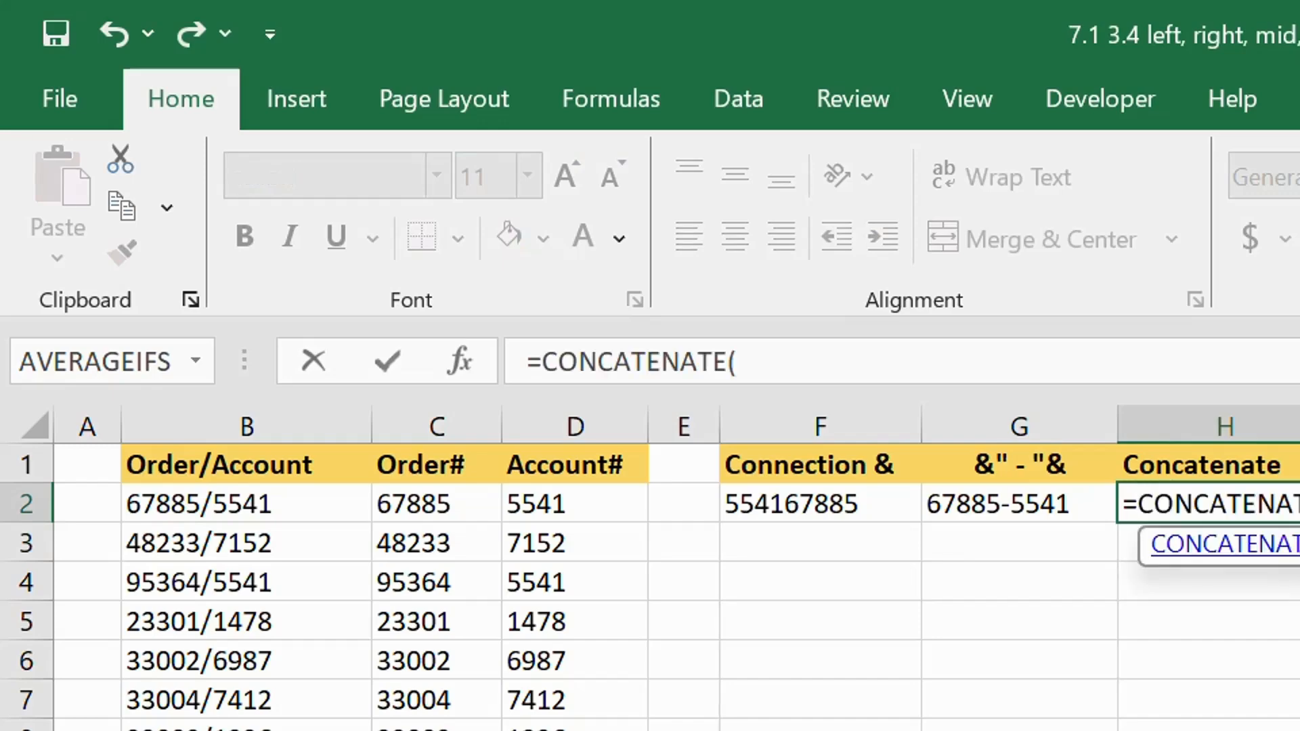
click(426, 514)
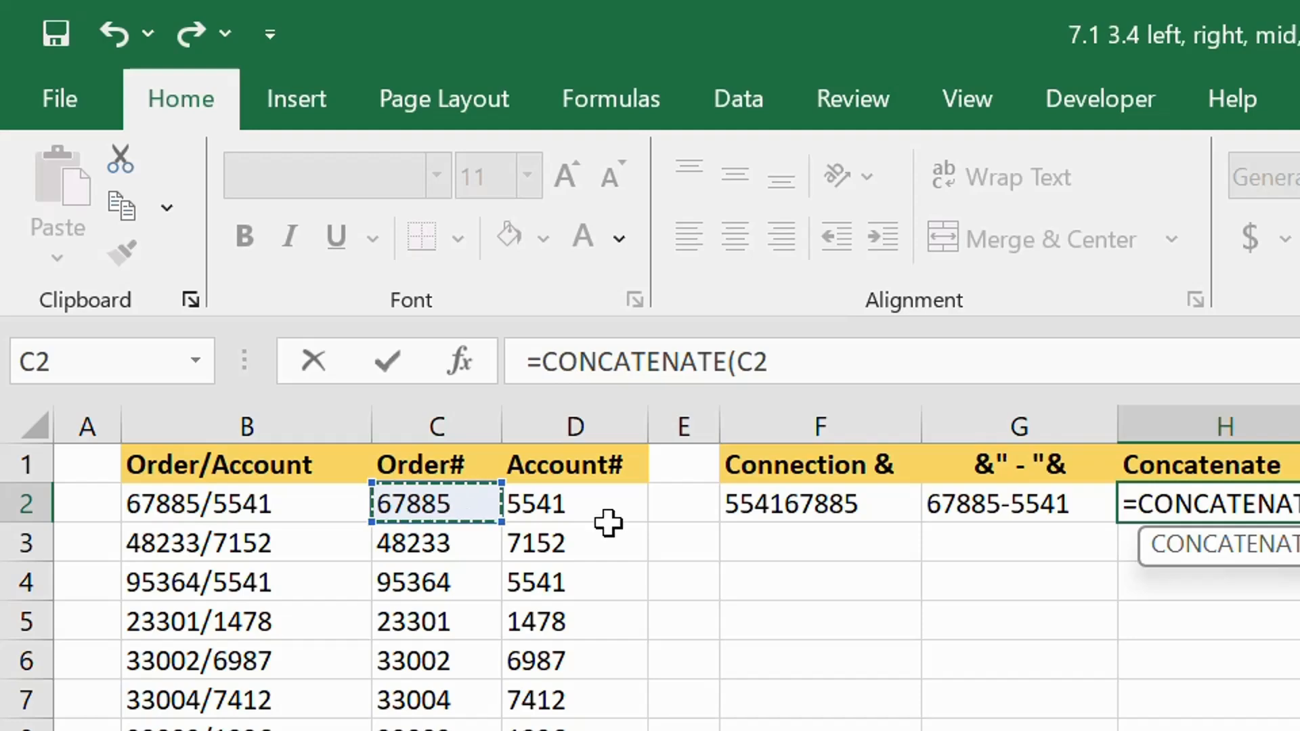
text(,)
click(589, 508)
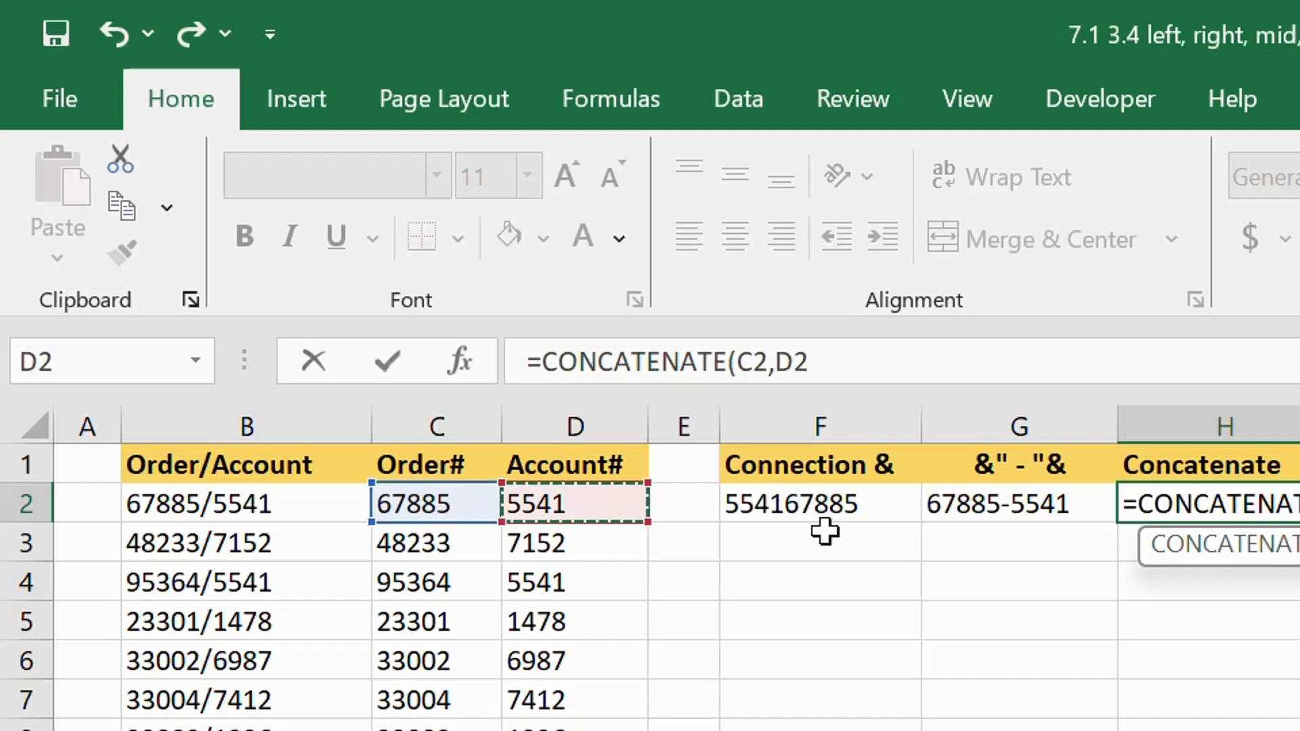
text())
key(Return)
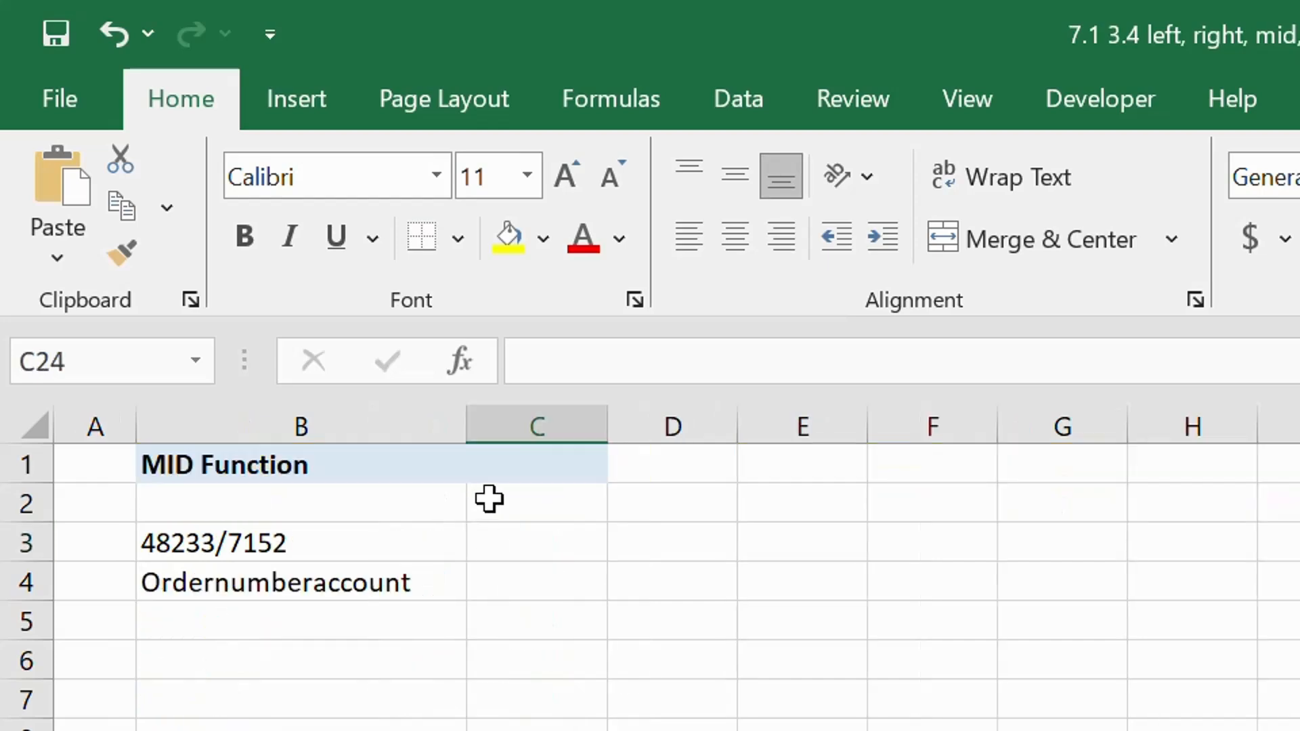
- Extract the slash from the code in B3 by entering =MID(B3,6,1) in C3
click(523, 551)
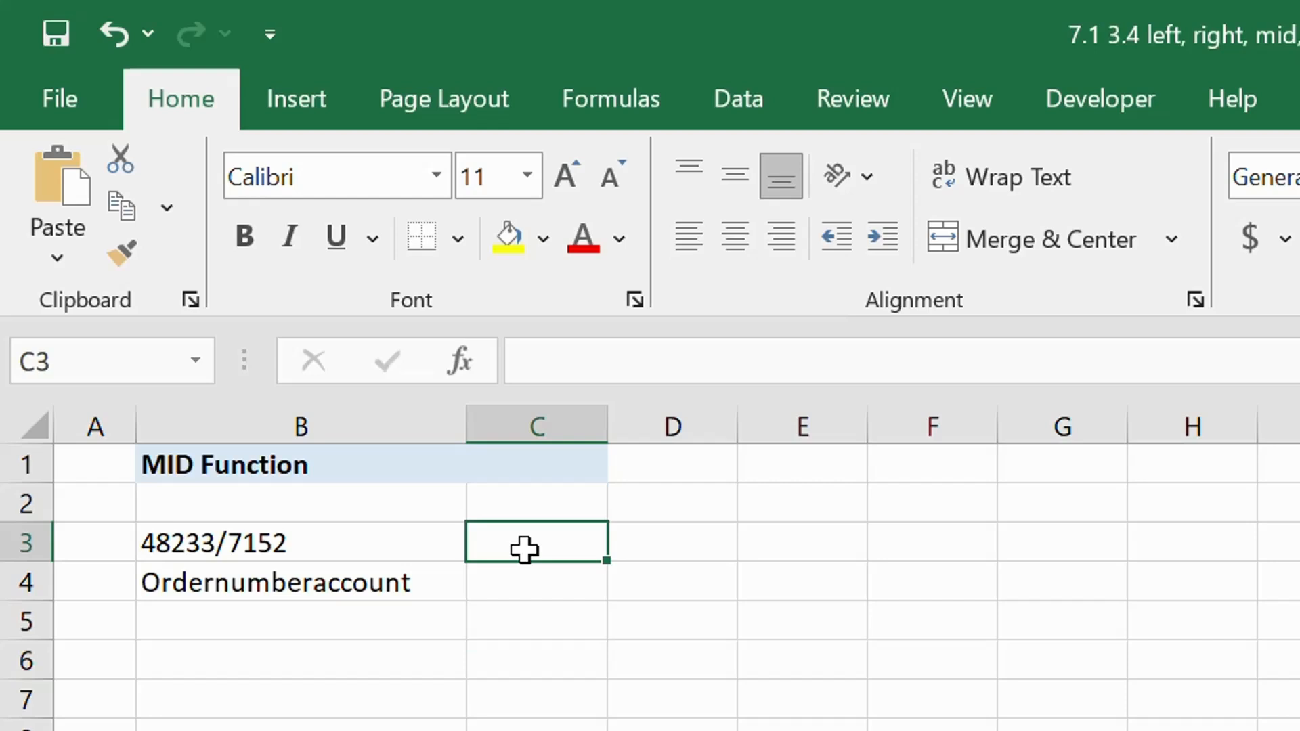
text(=)
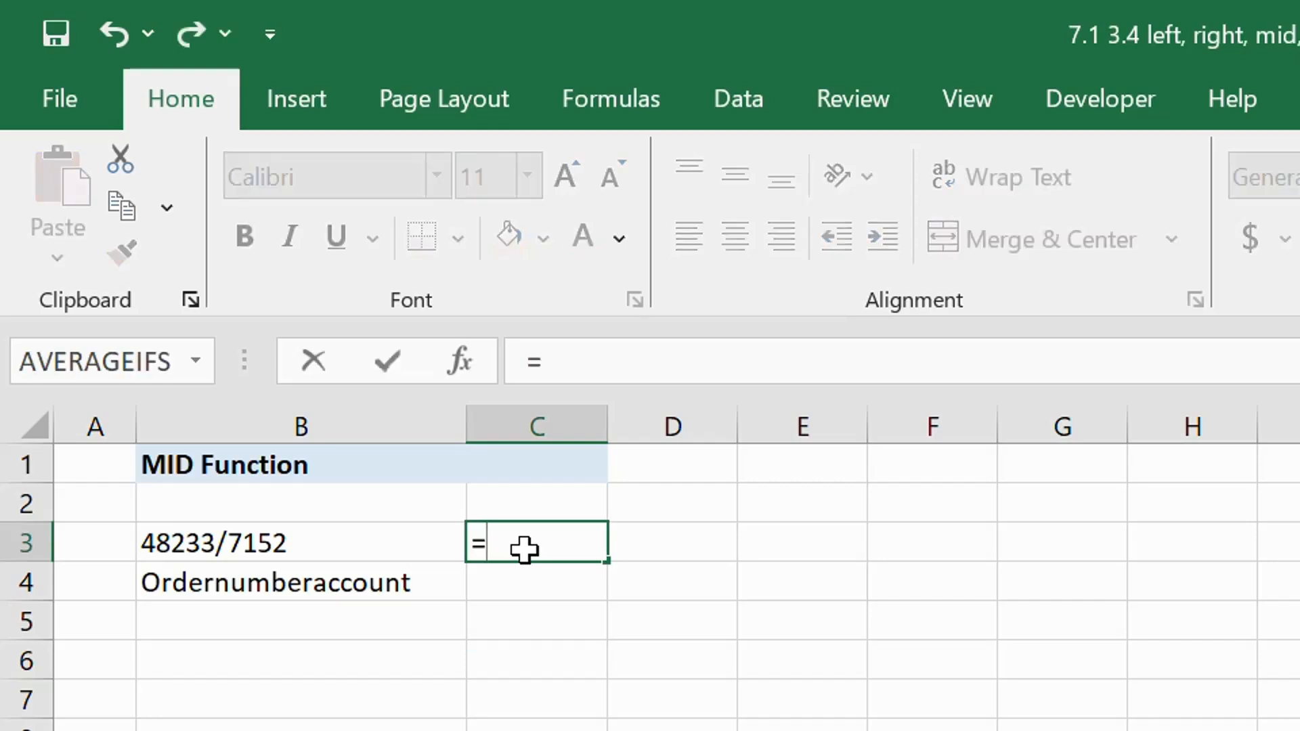
text(m)
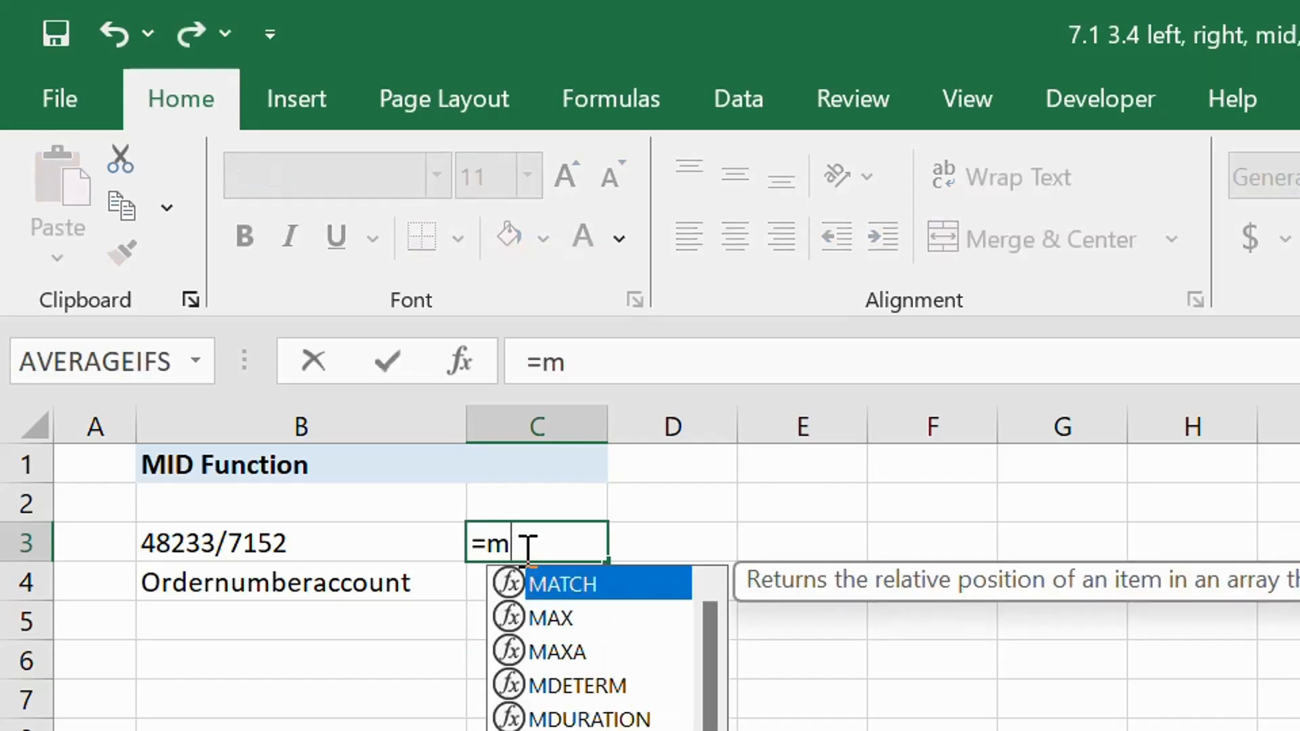
text(id)
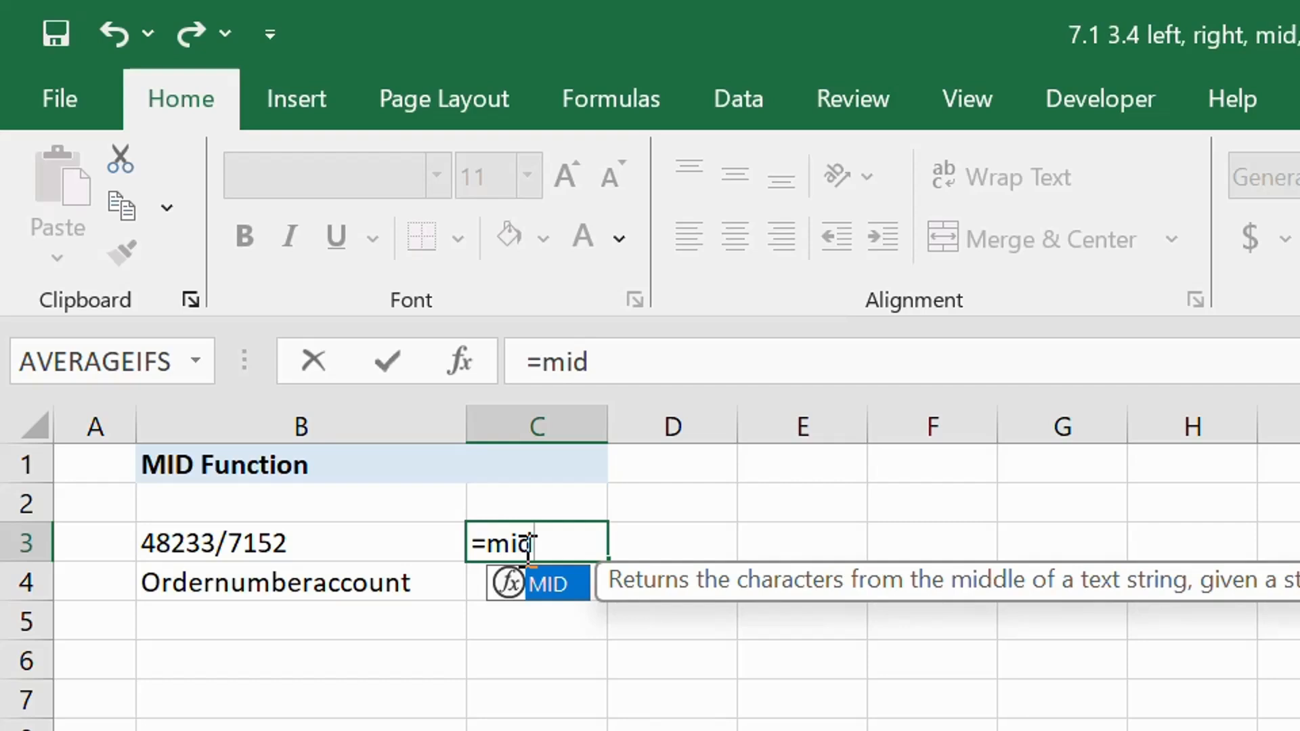
double_click(560, 586)
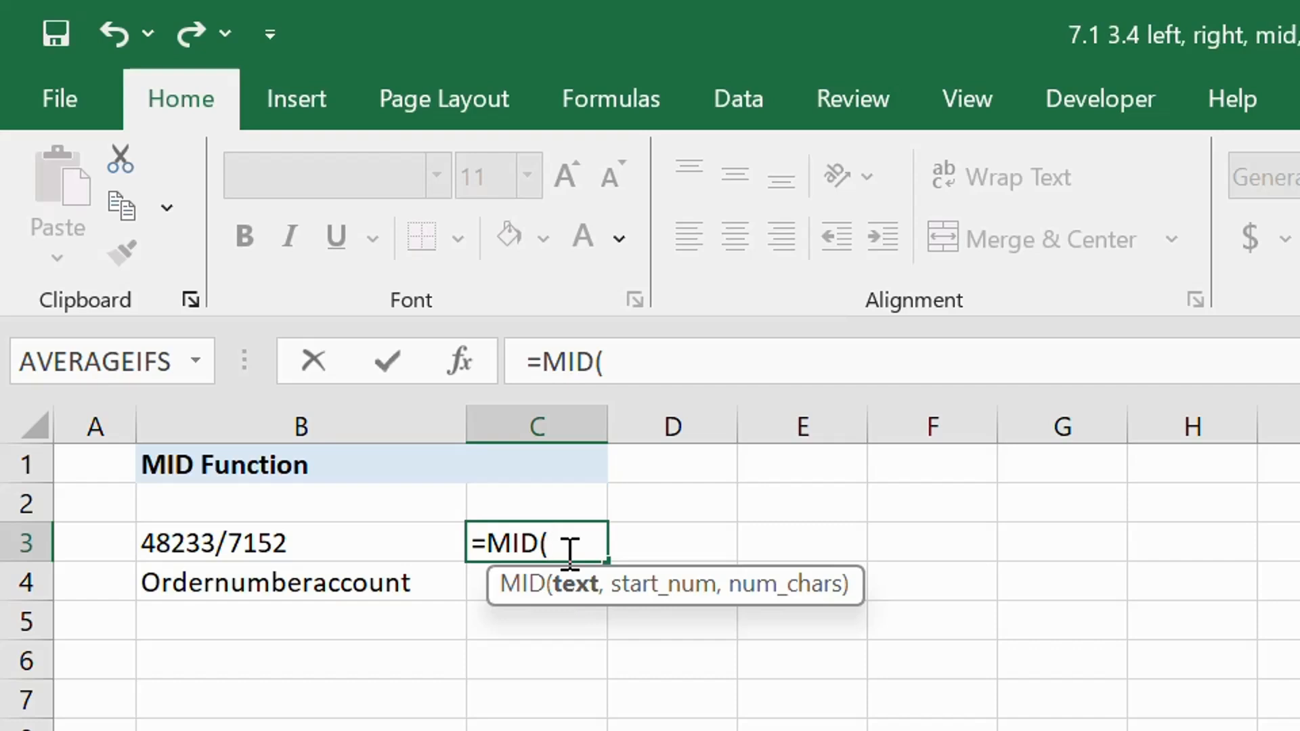
click(337, 543)
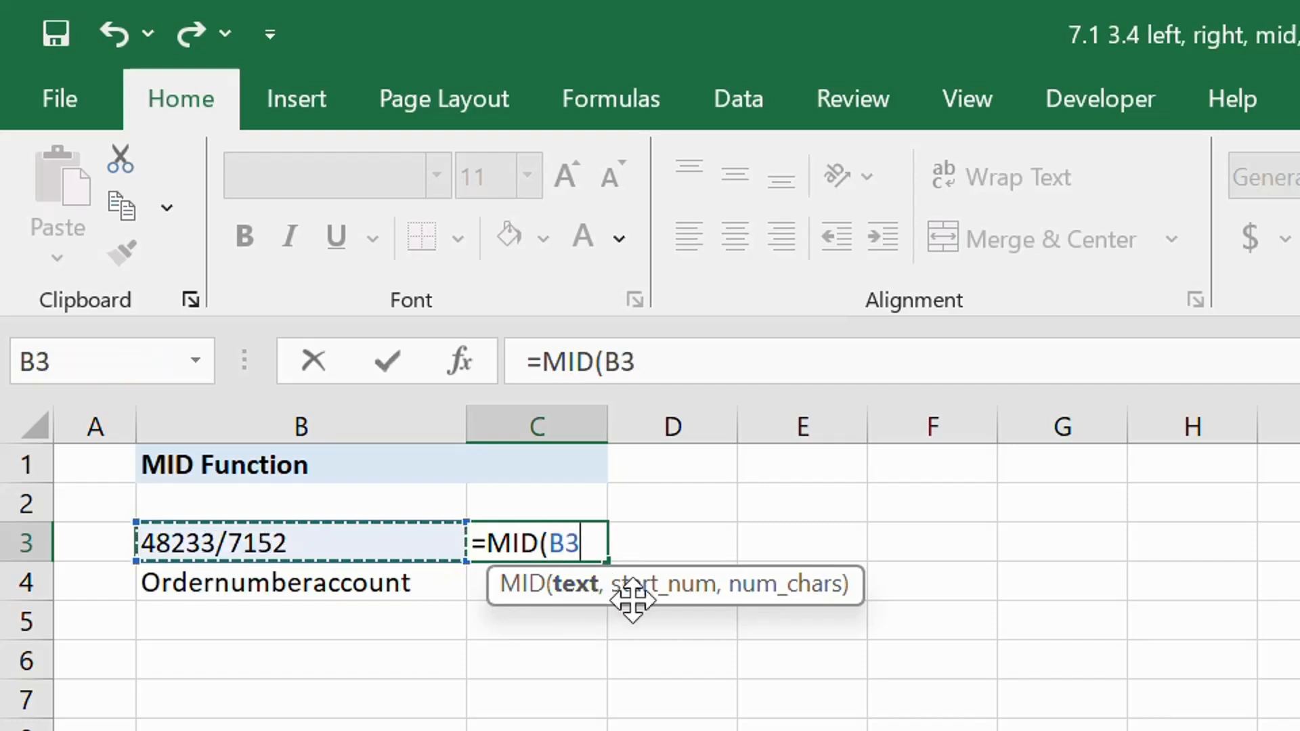
text(,)
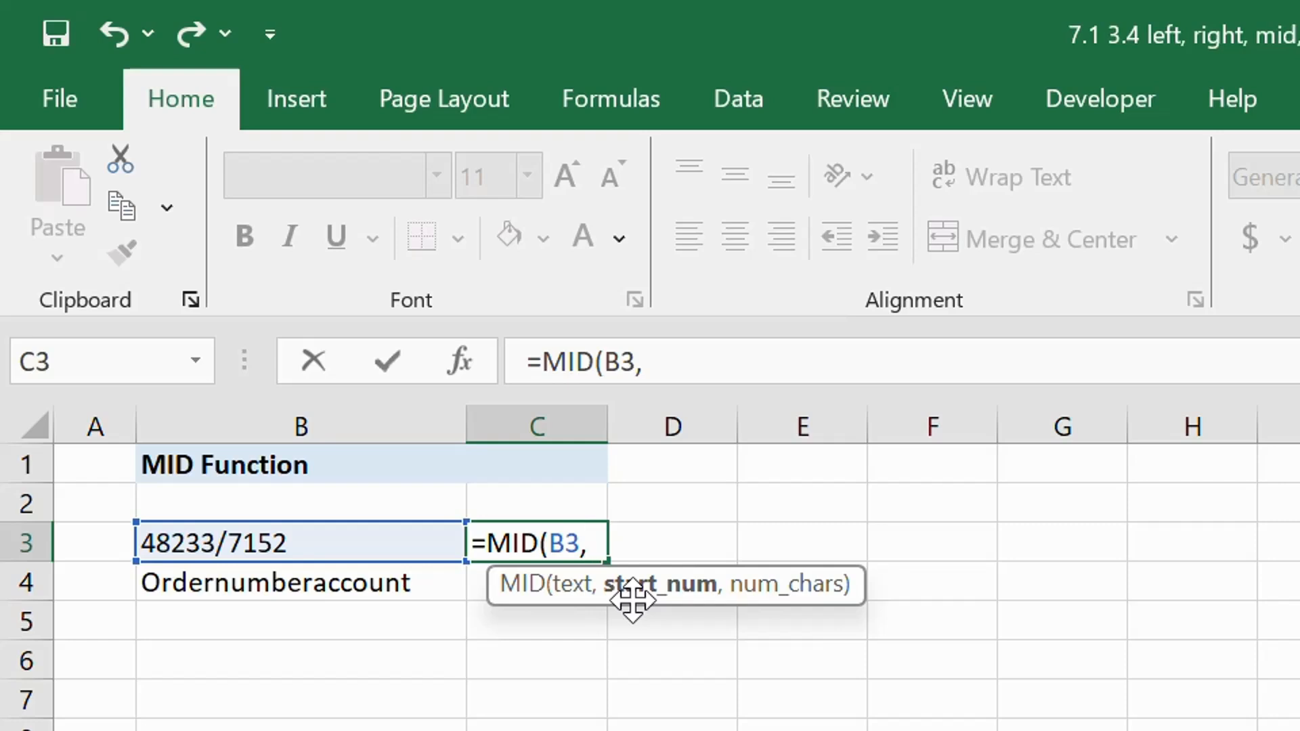
text(6,1)
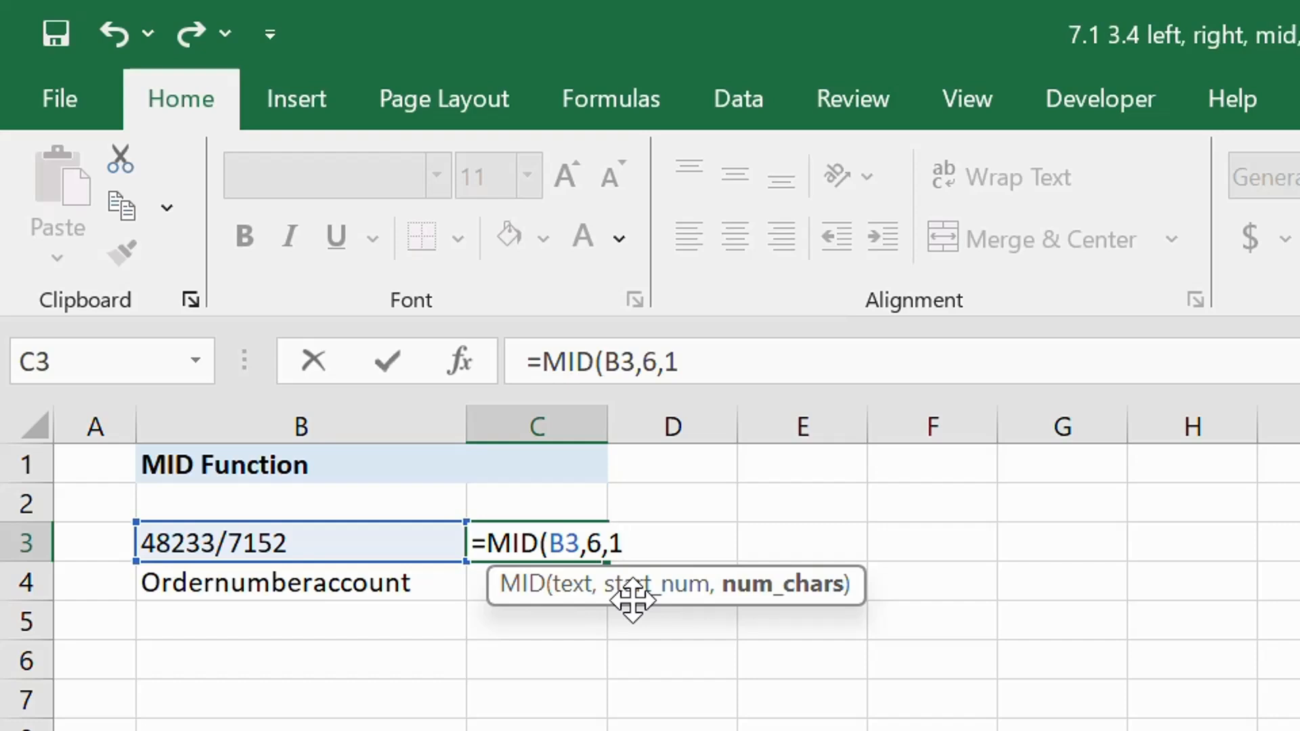
text())
key(Return)
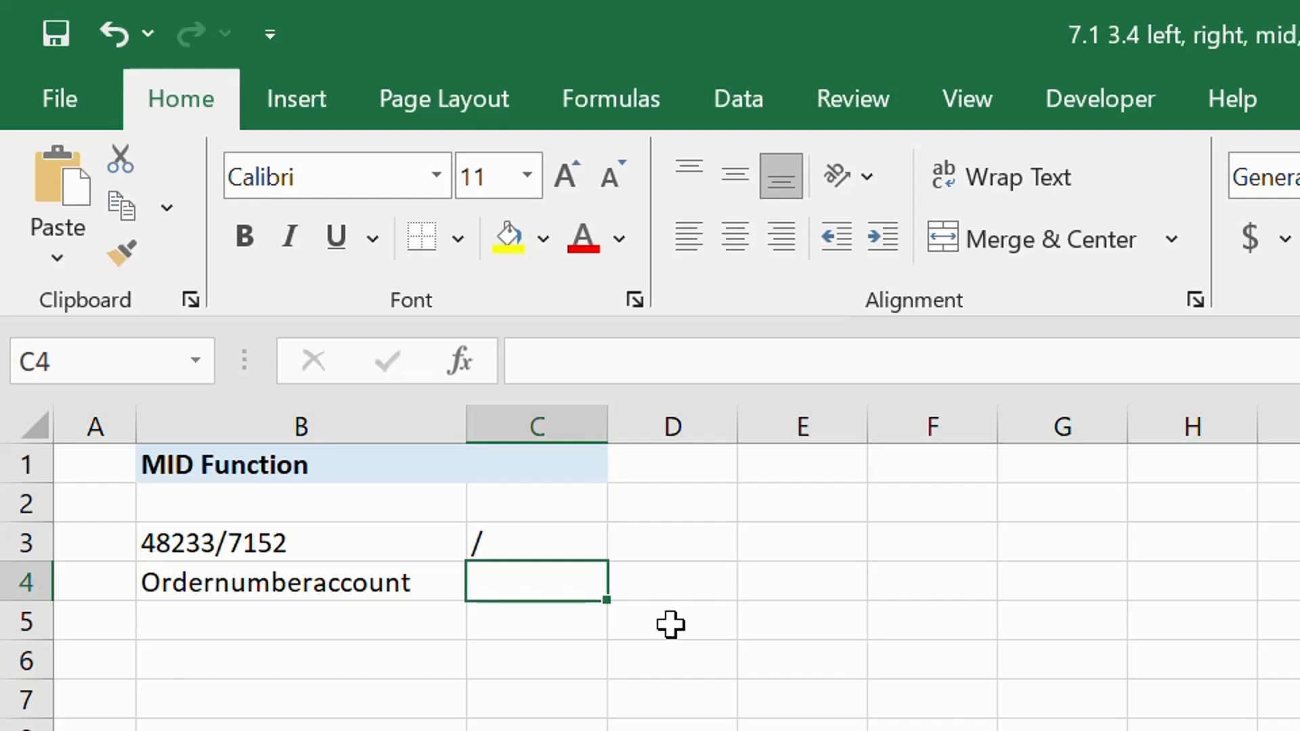
- Extract the word "number" from the text in B4 by entering =MID(B4,6,6) in C4
text(=MID()
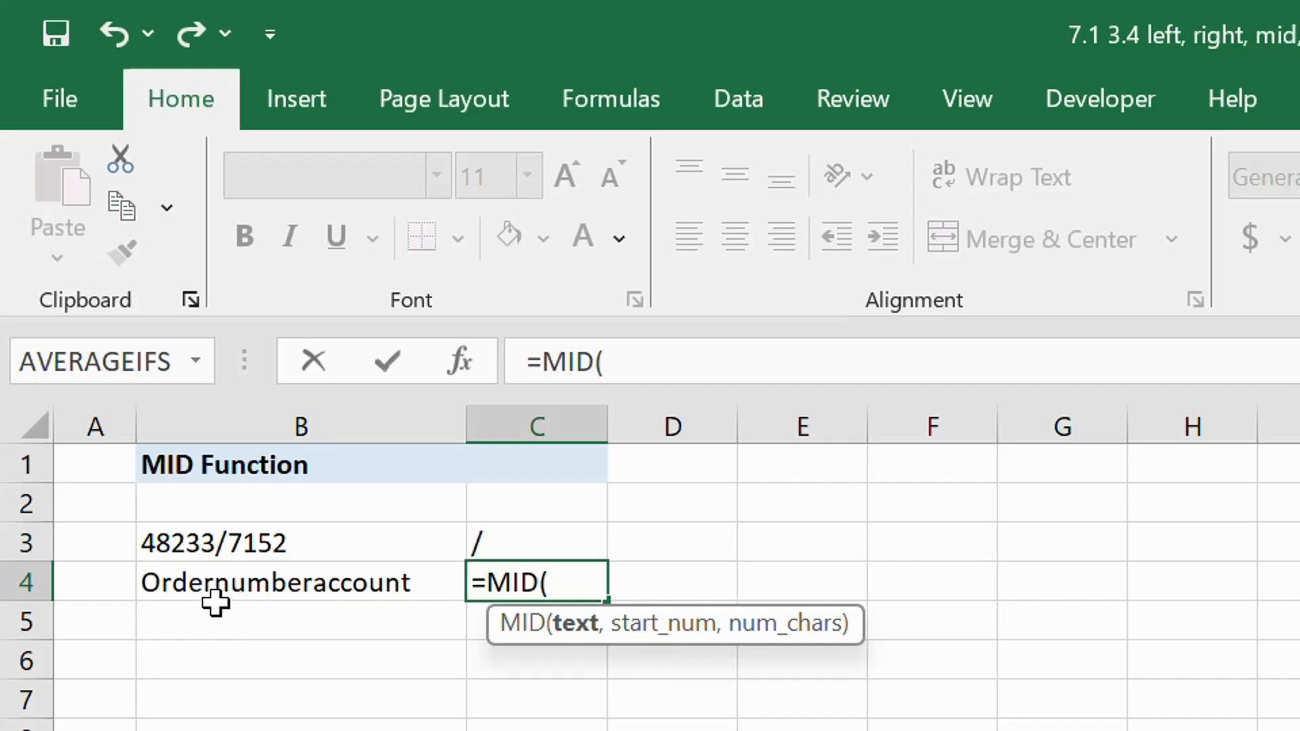
click(315, 583)
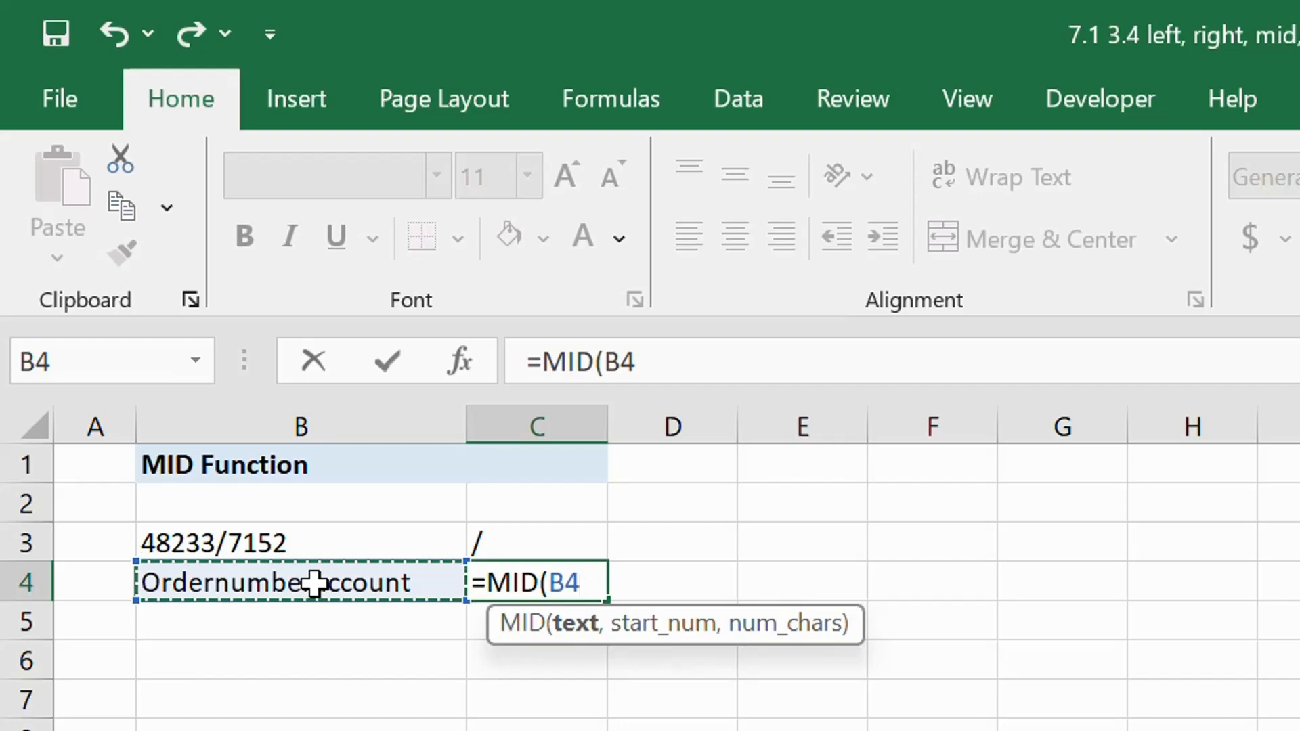
text(,6)
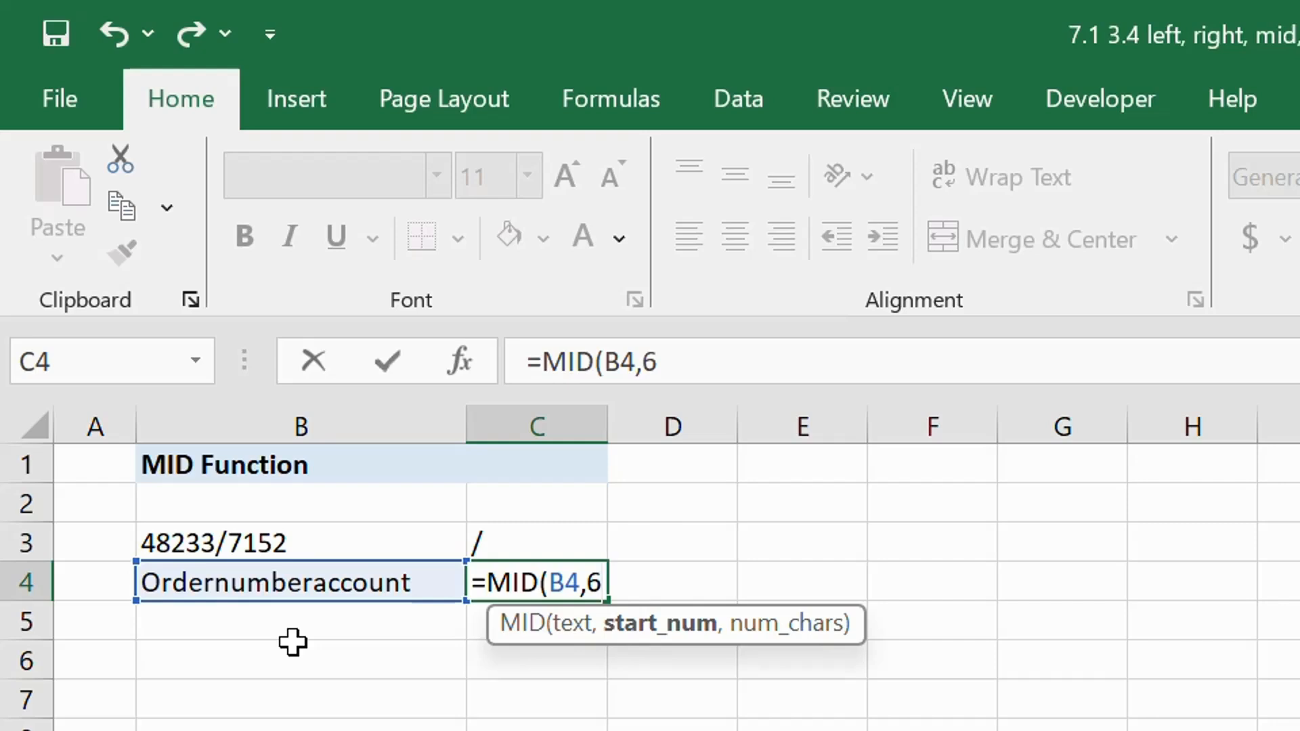
text(,6)
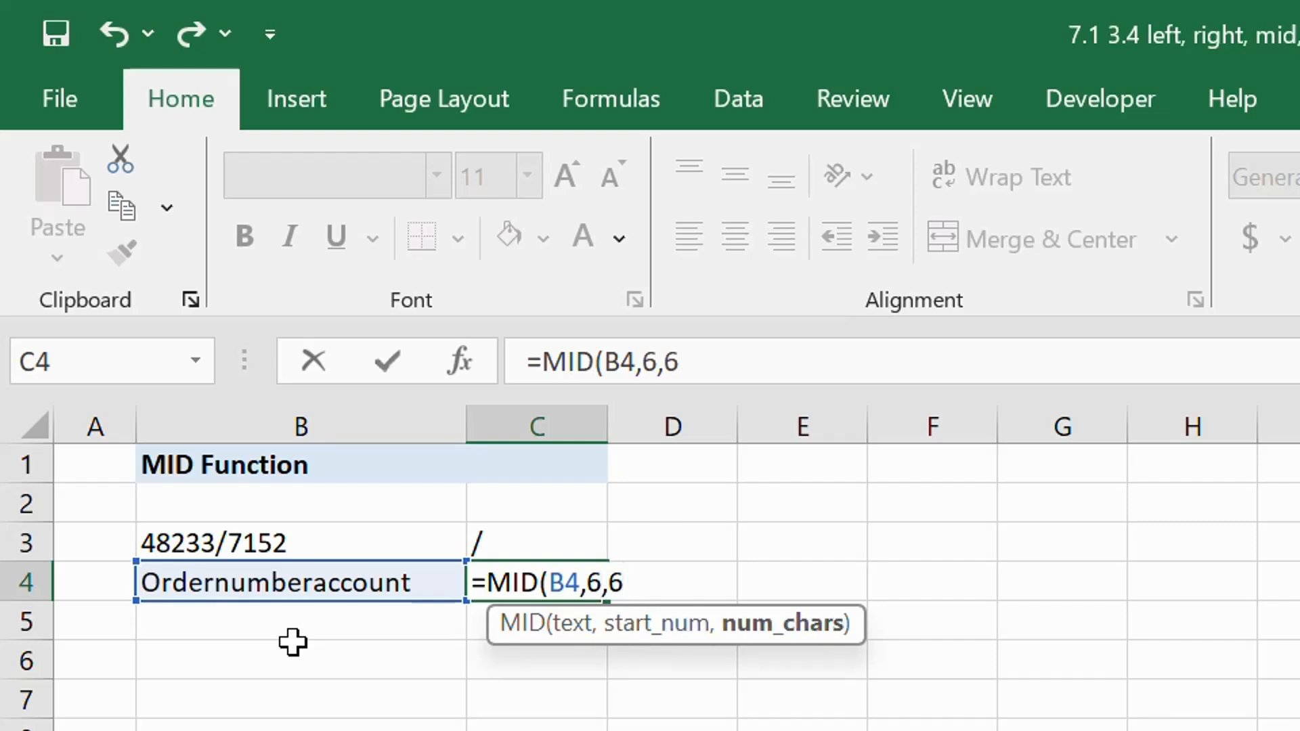
text())
key(Return)
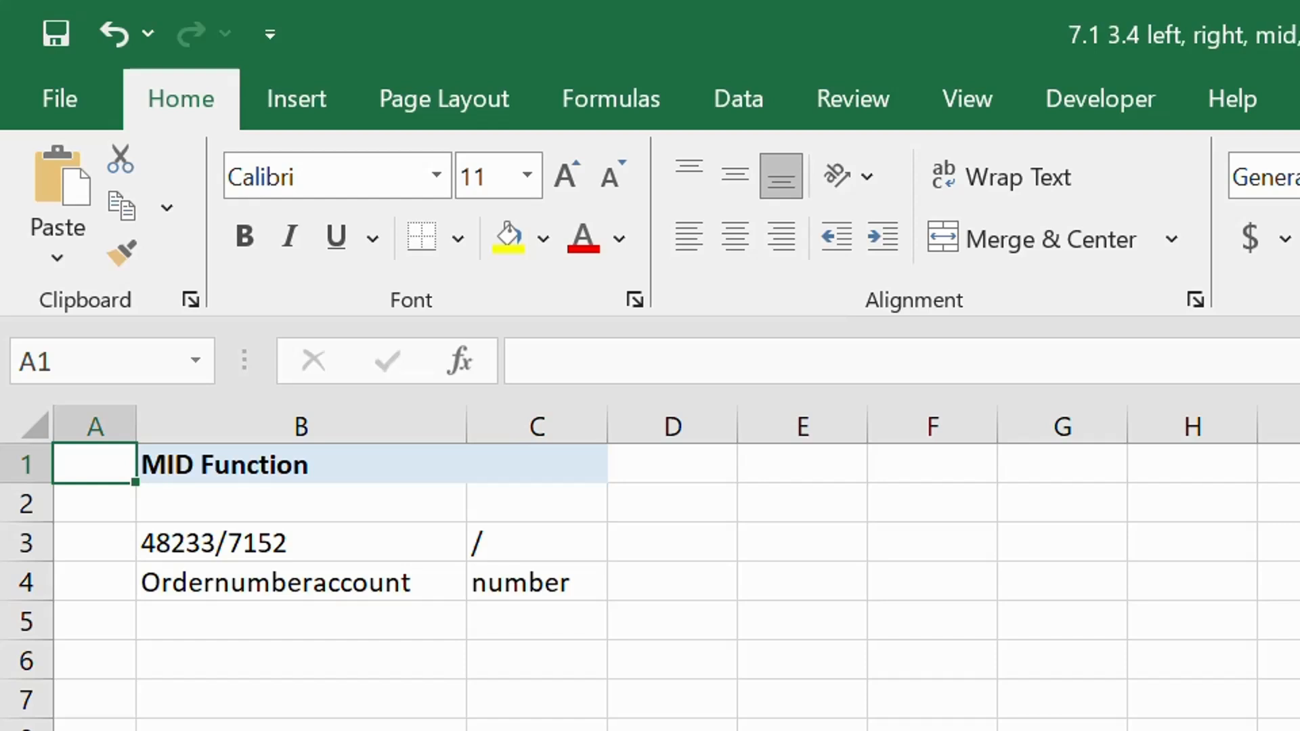
- On the next sheet with the name list, enter +UPPER(B2) in E2 and fill it down the UPPER first name column to row 7
key(ctrl+Page_Down)
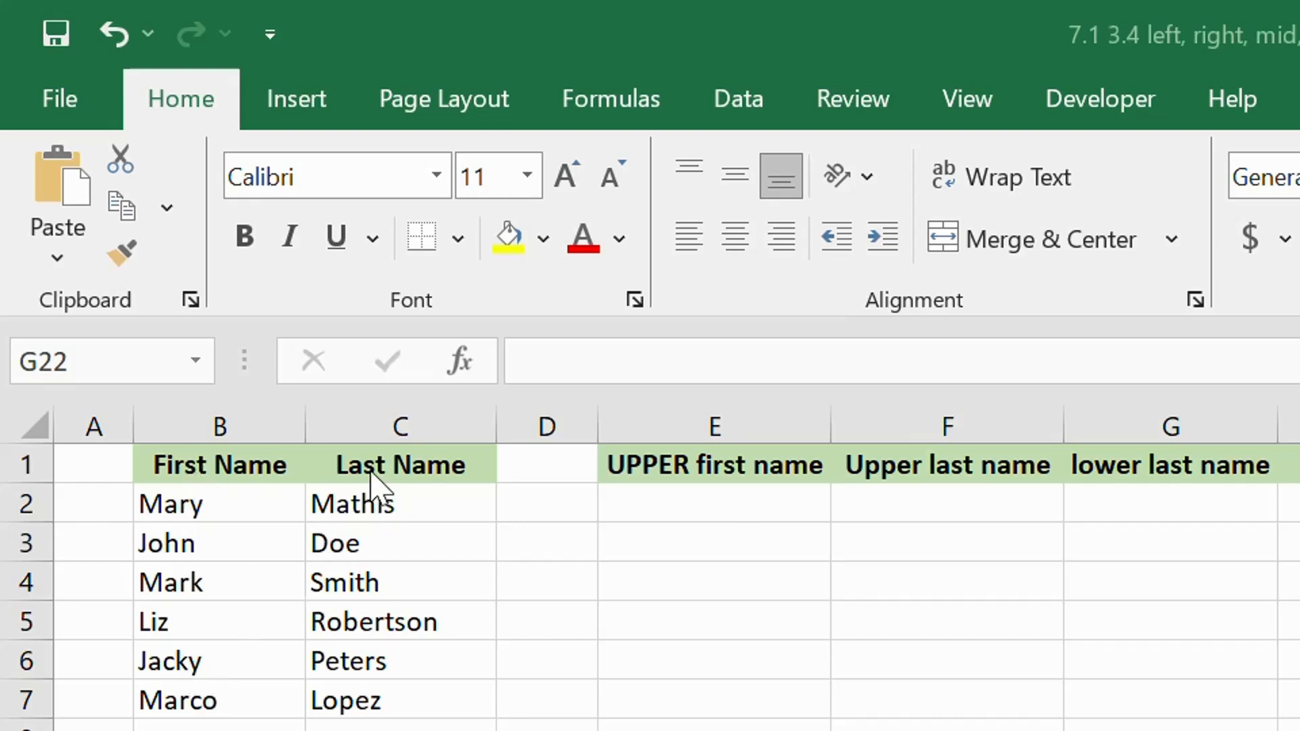
click(663, 506)
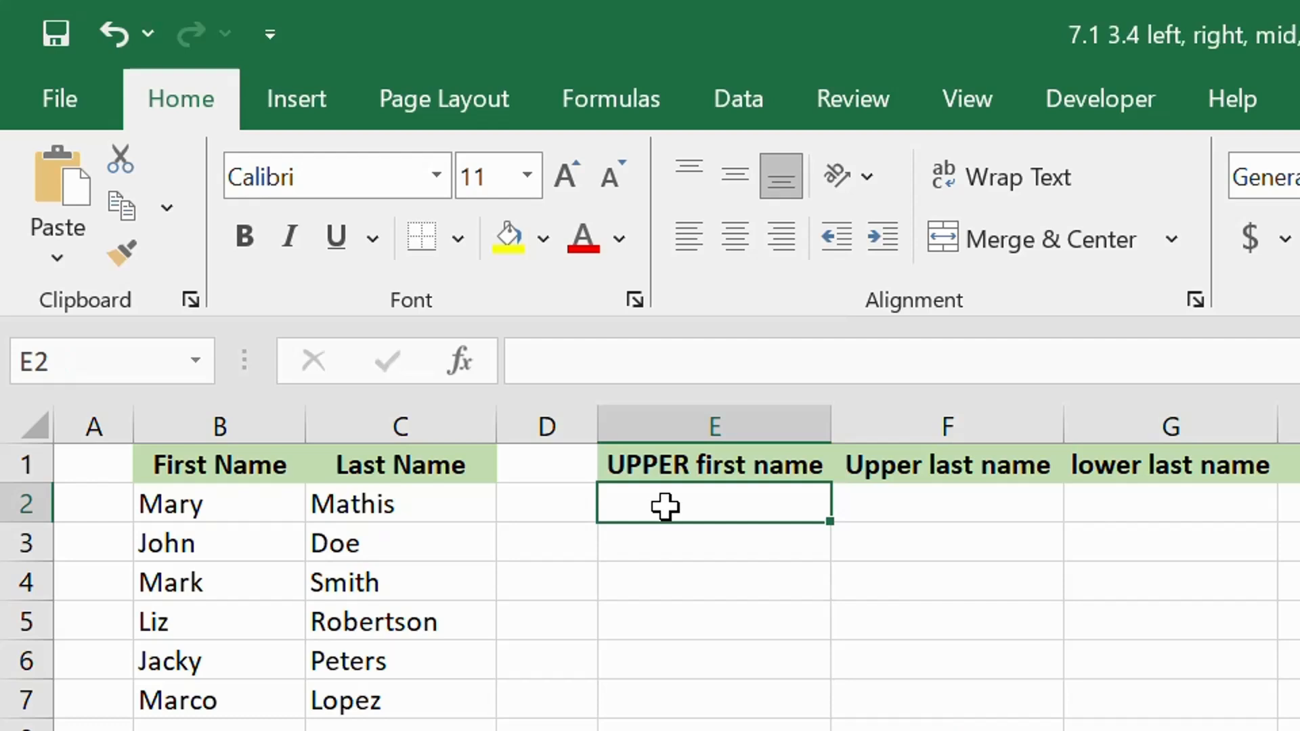
text(+)
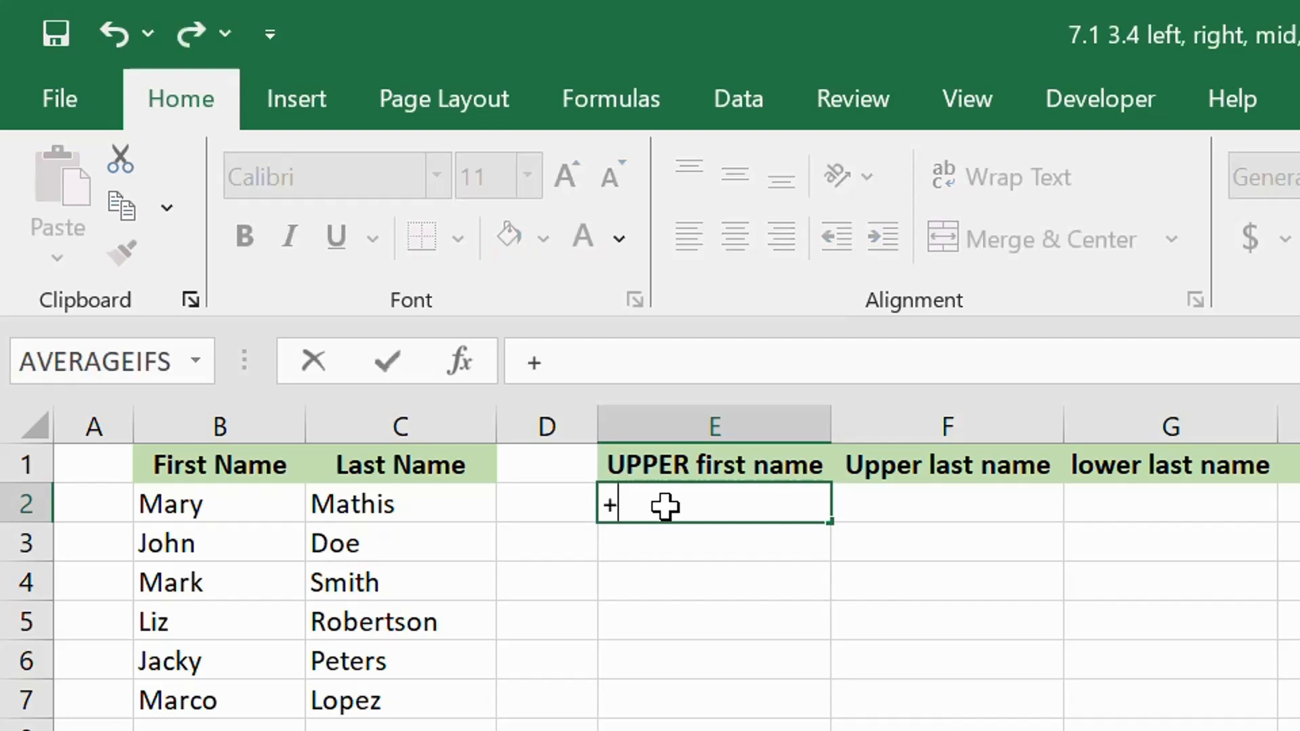
text(UPPER()
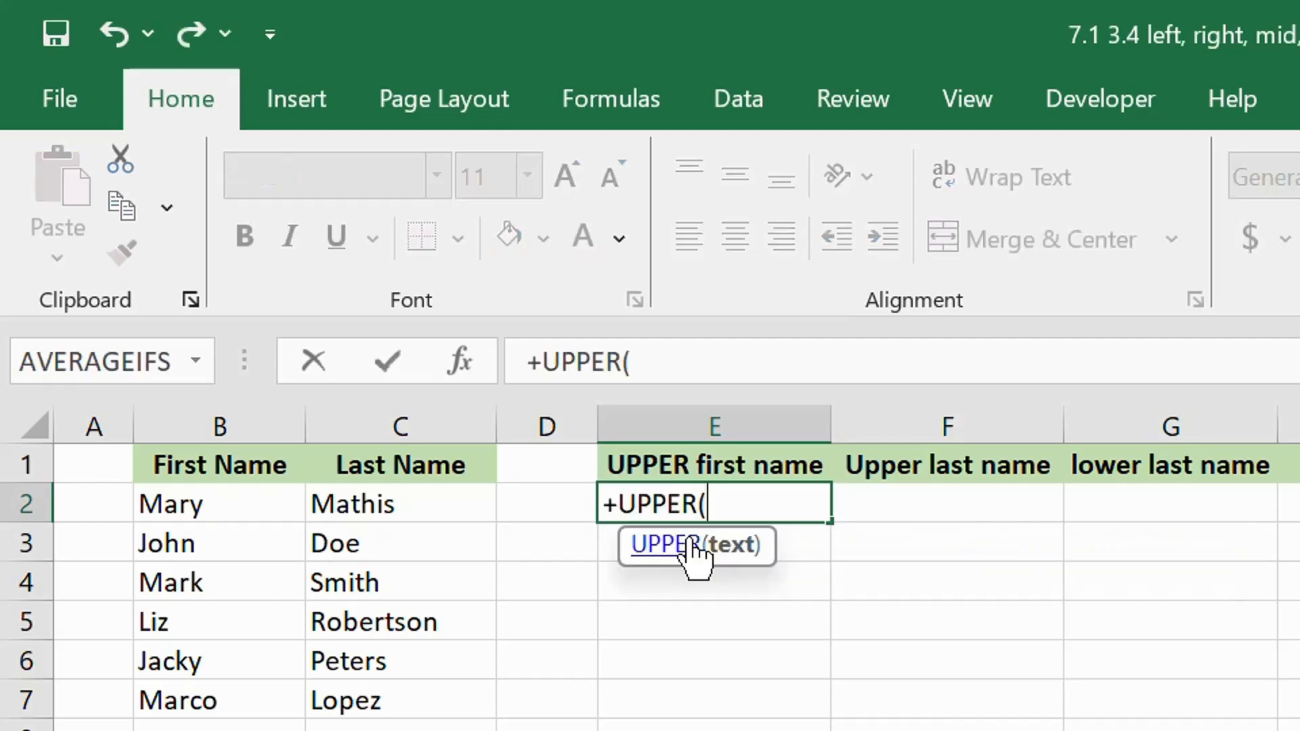
click(185, 504)
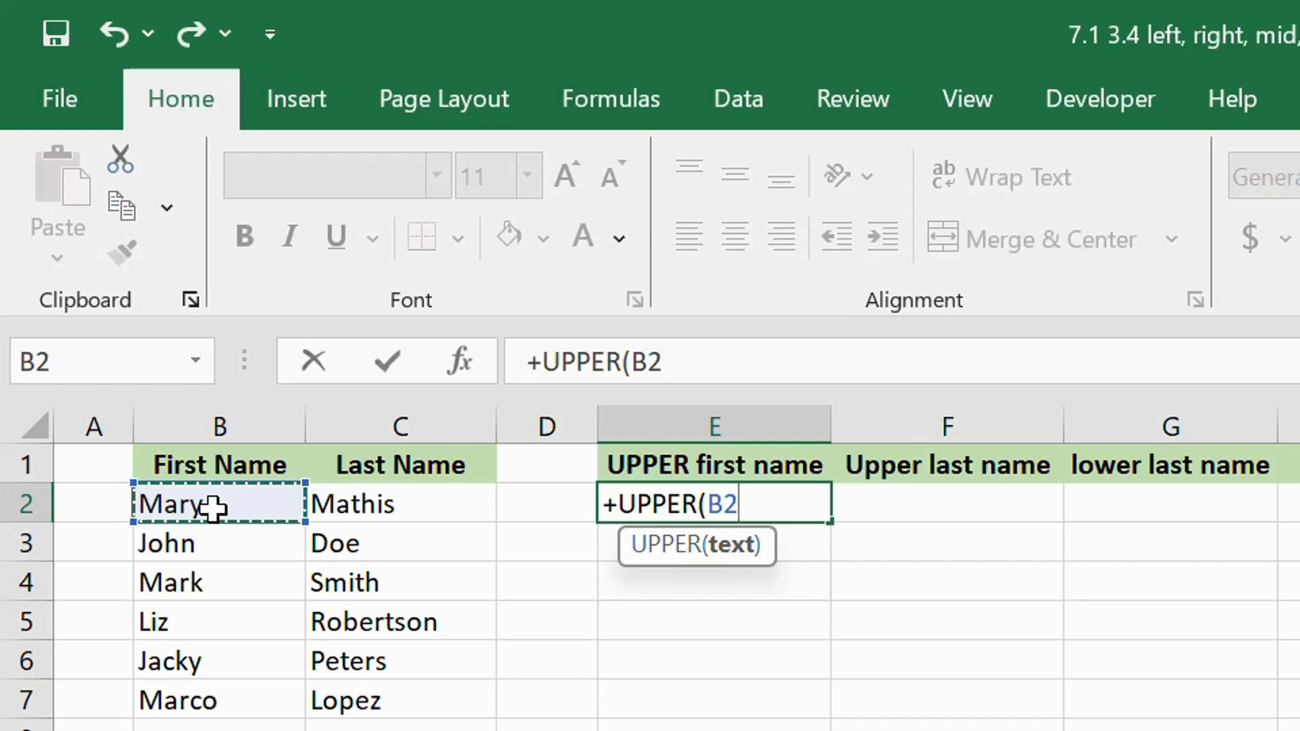
text())
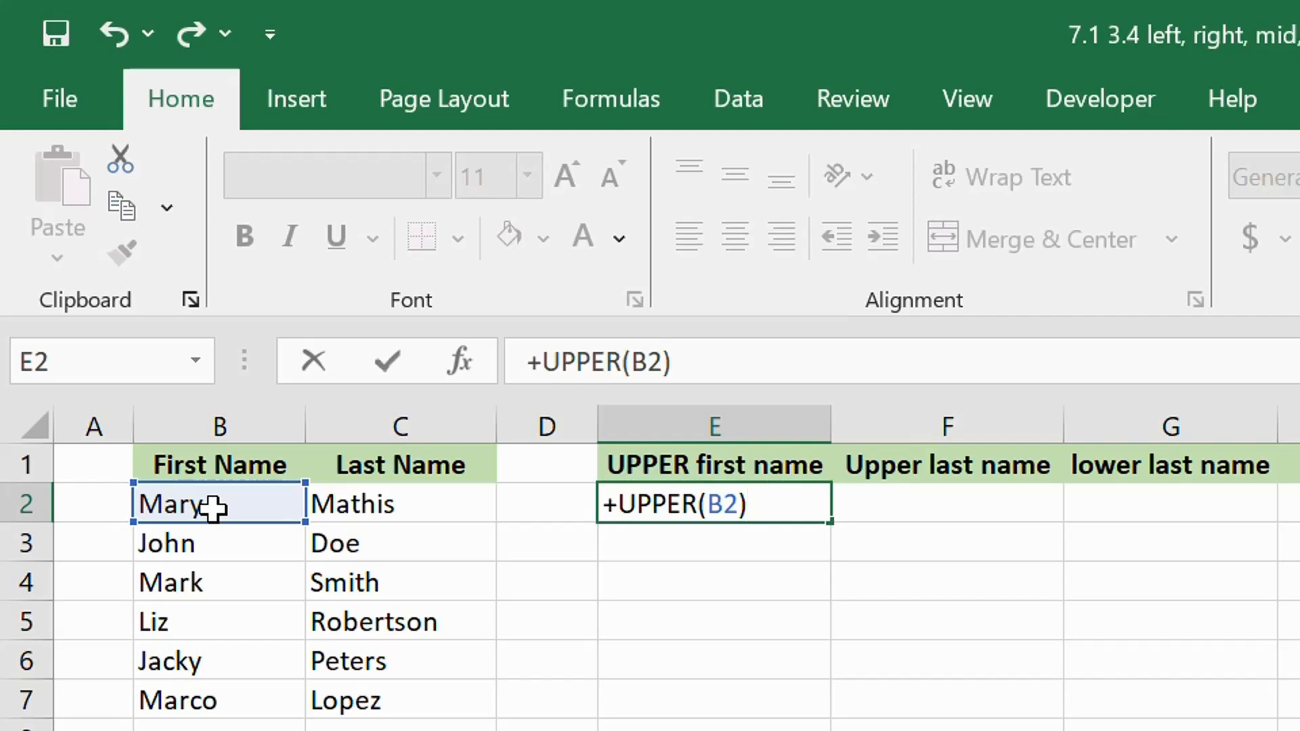
key(Return)
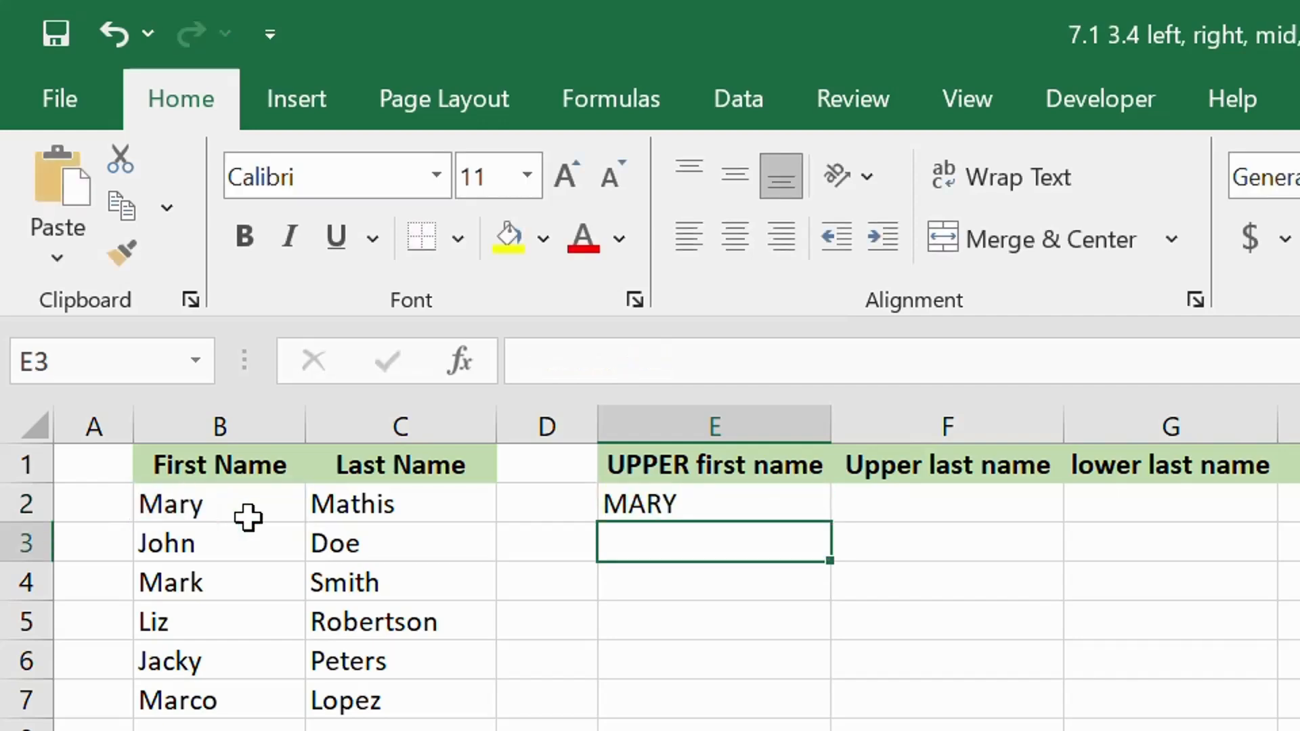
click(742, 500)
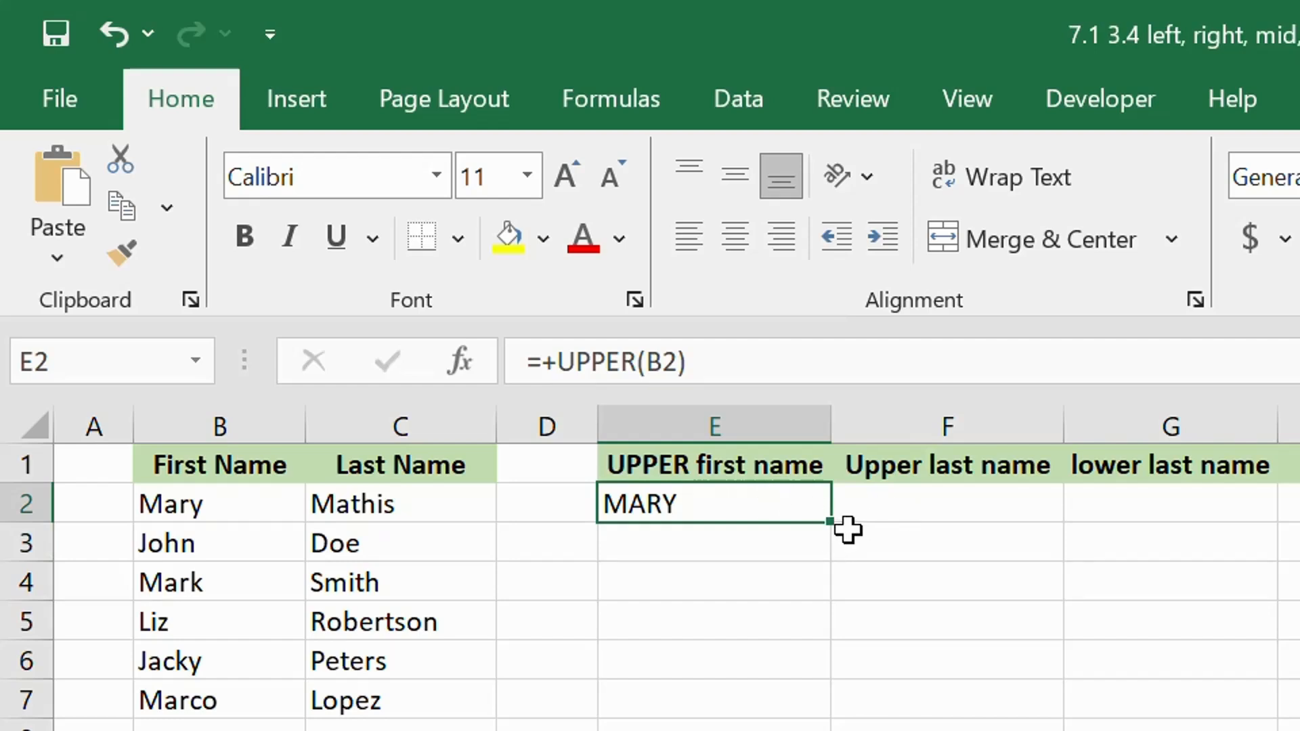
drag(830, 528, 827, 704)
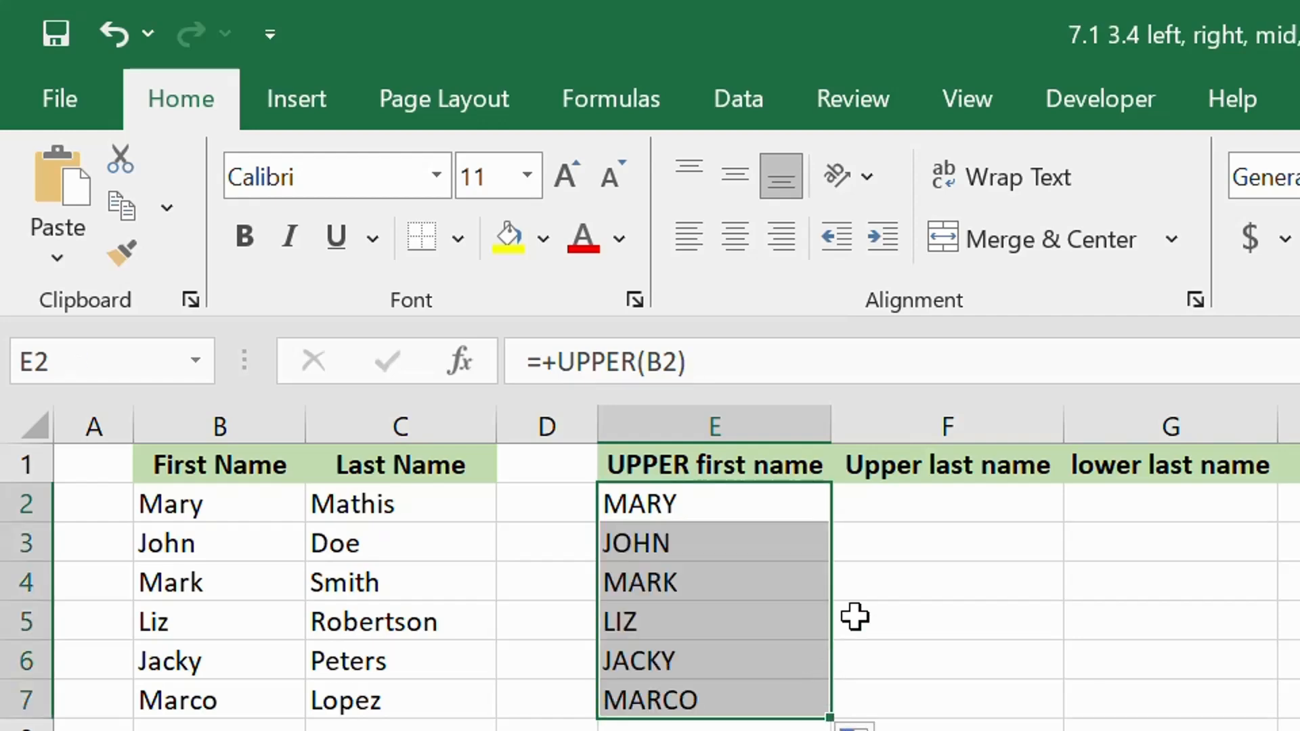
- Convert the last names to capitals with =UPPER(C2) in F2 and fill the formula down the Upper last name column
click(927, 501)
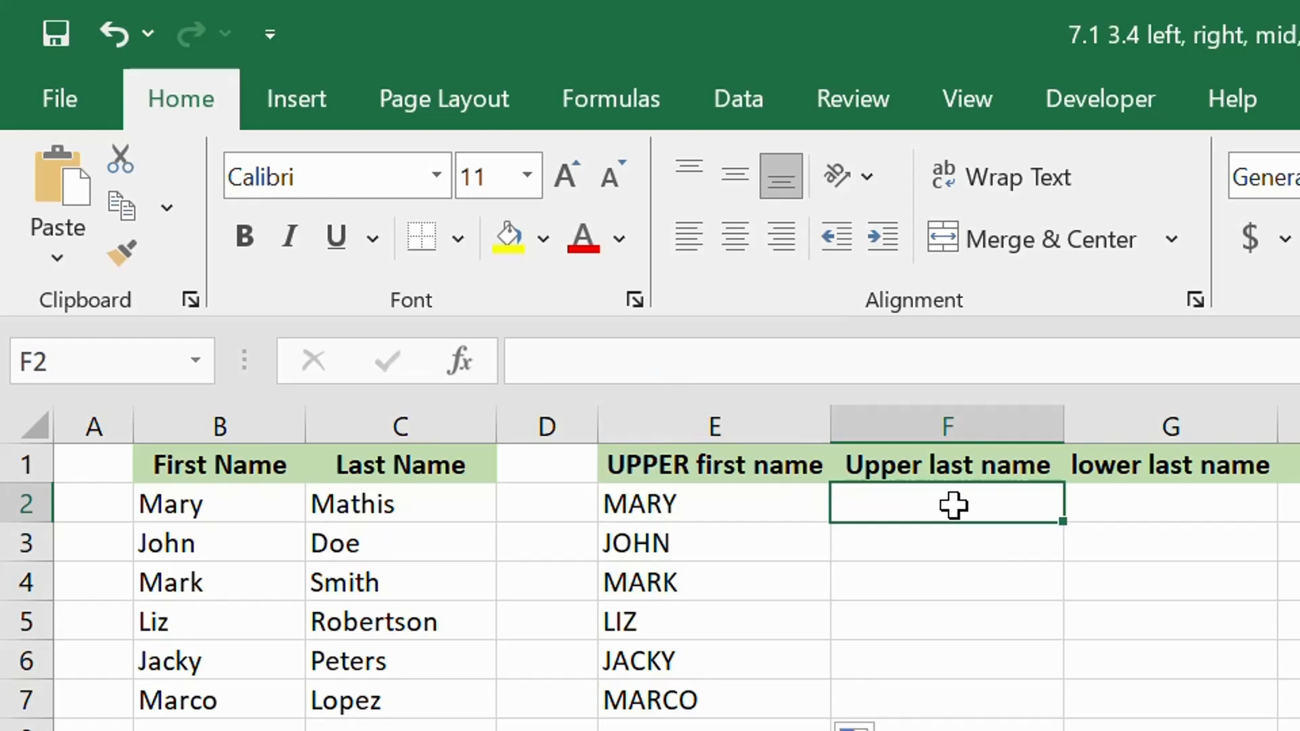
text(=UPPER(C2)
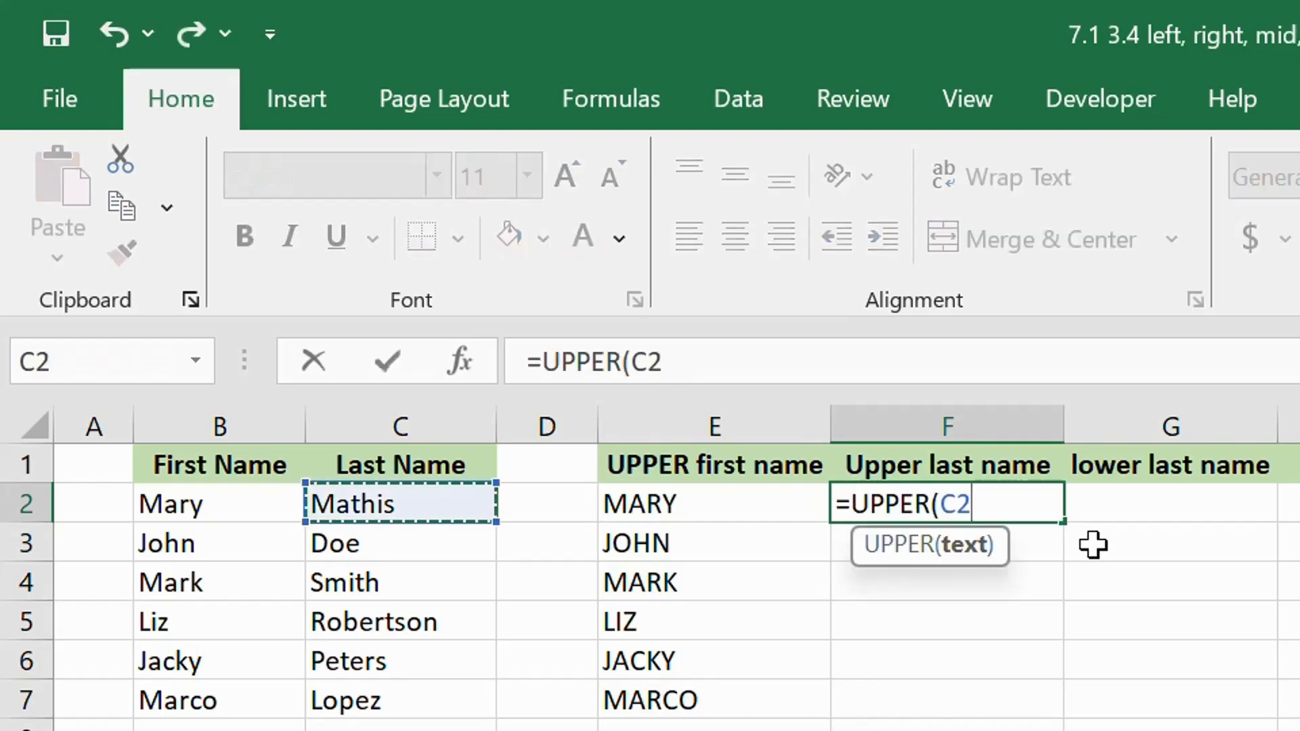
text())
key(Return)
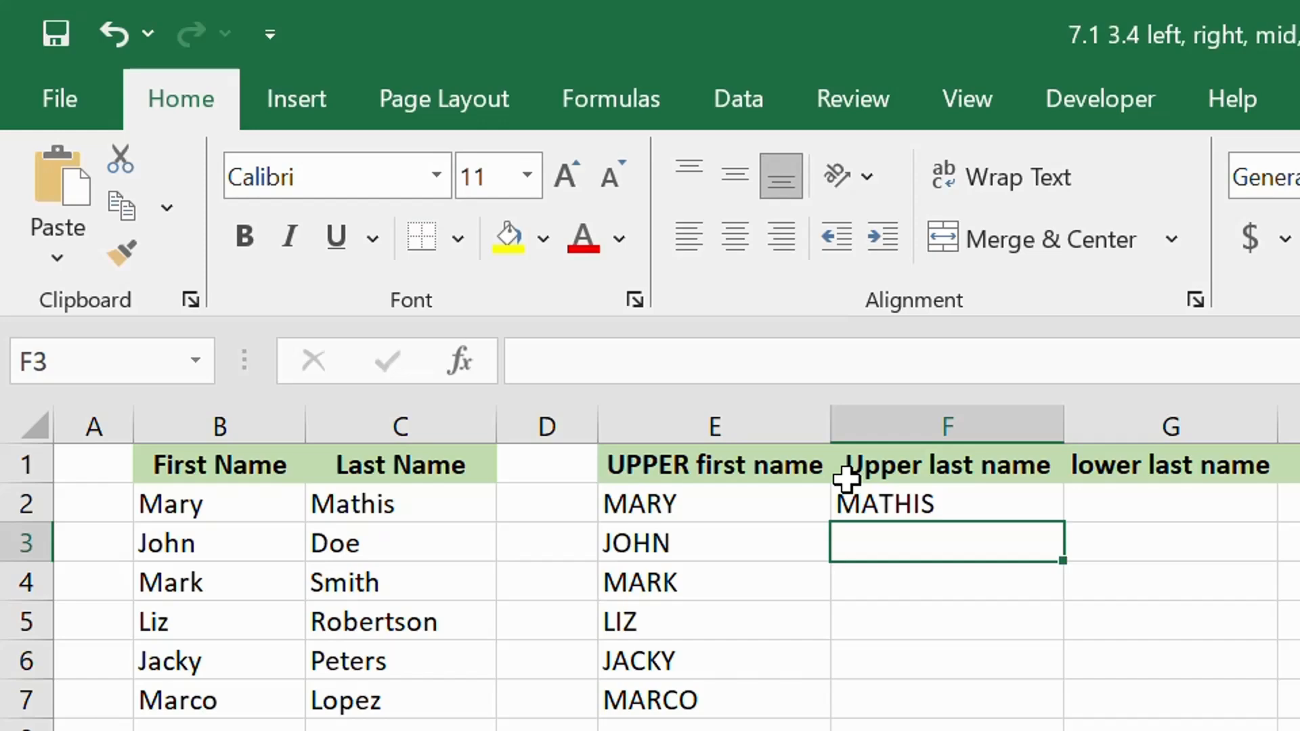
click(986, 492)
double_click(1062, 522)
- Convert the last names to lowercase with =LOWER(C2) in G2 and fill the formula down the lower last name column
click(1160, 504)
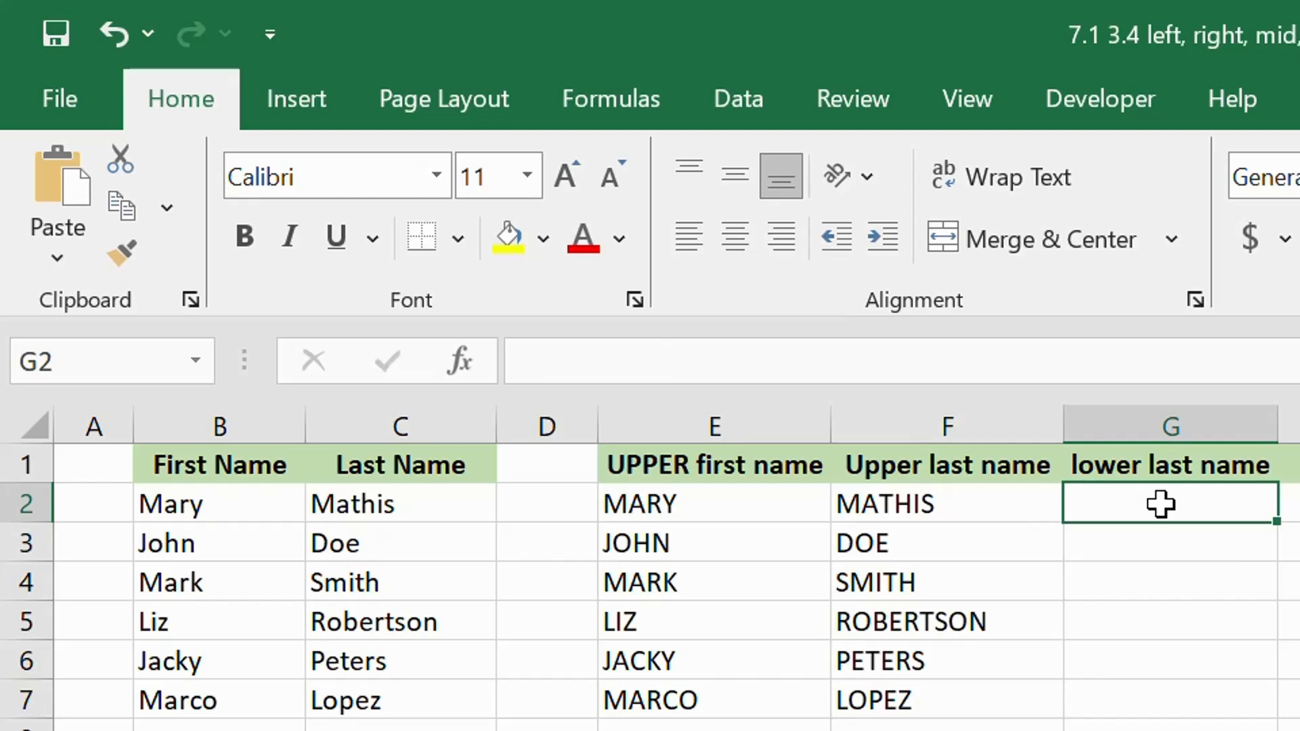
text(=LOWER()
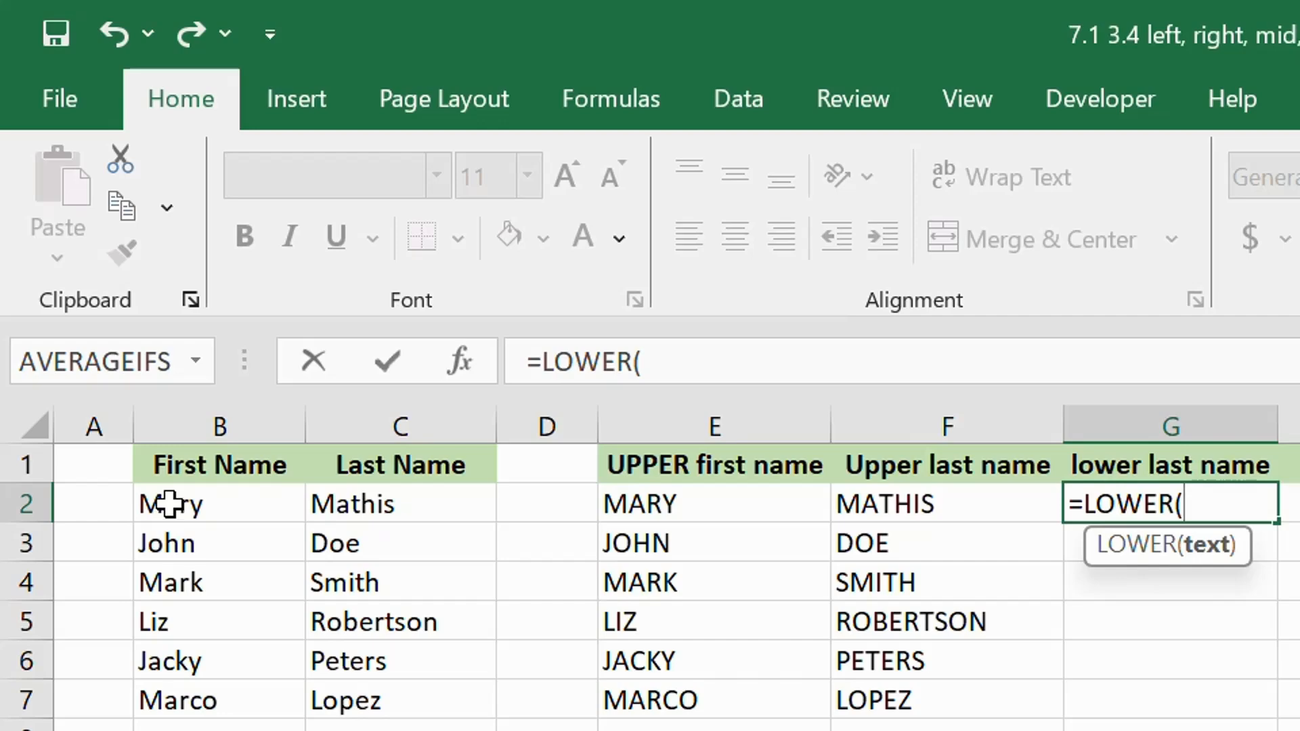
click(385, 505)
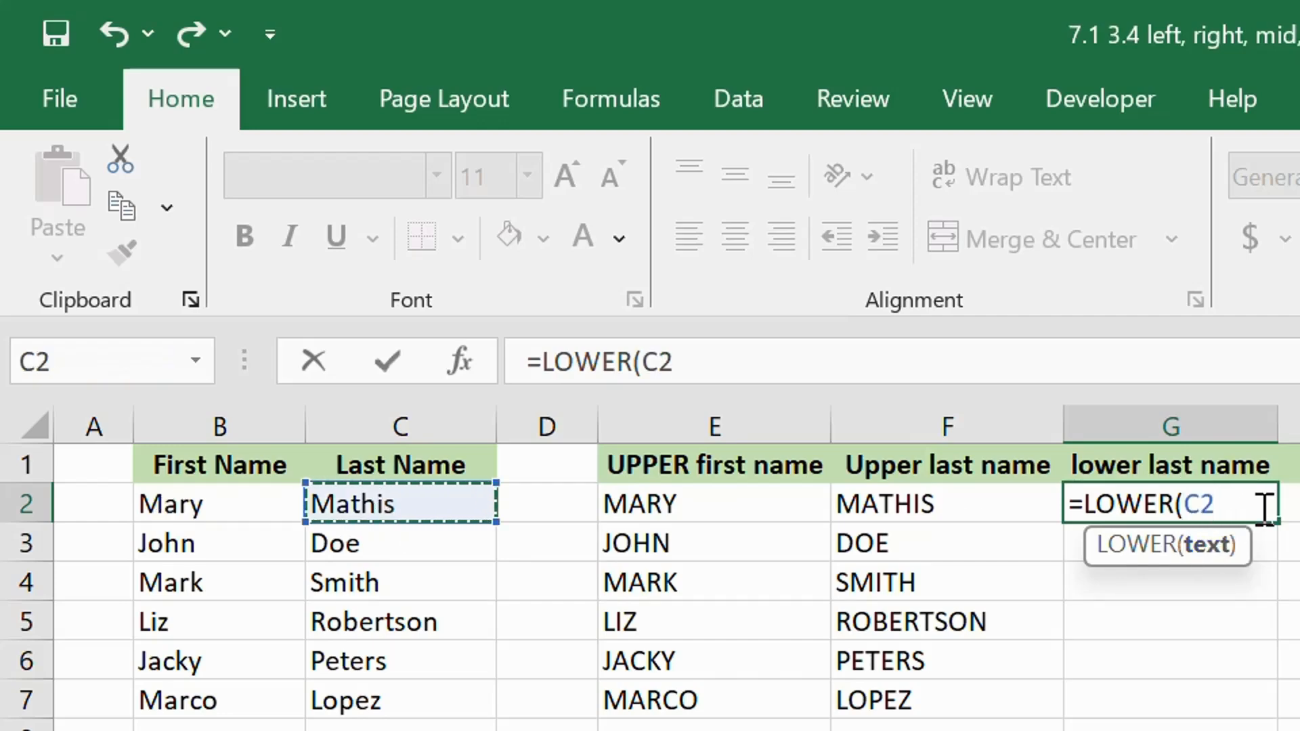
text())
key(ctrl+Return)
double_click(1278, 521)
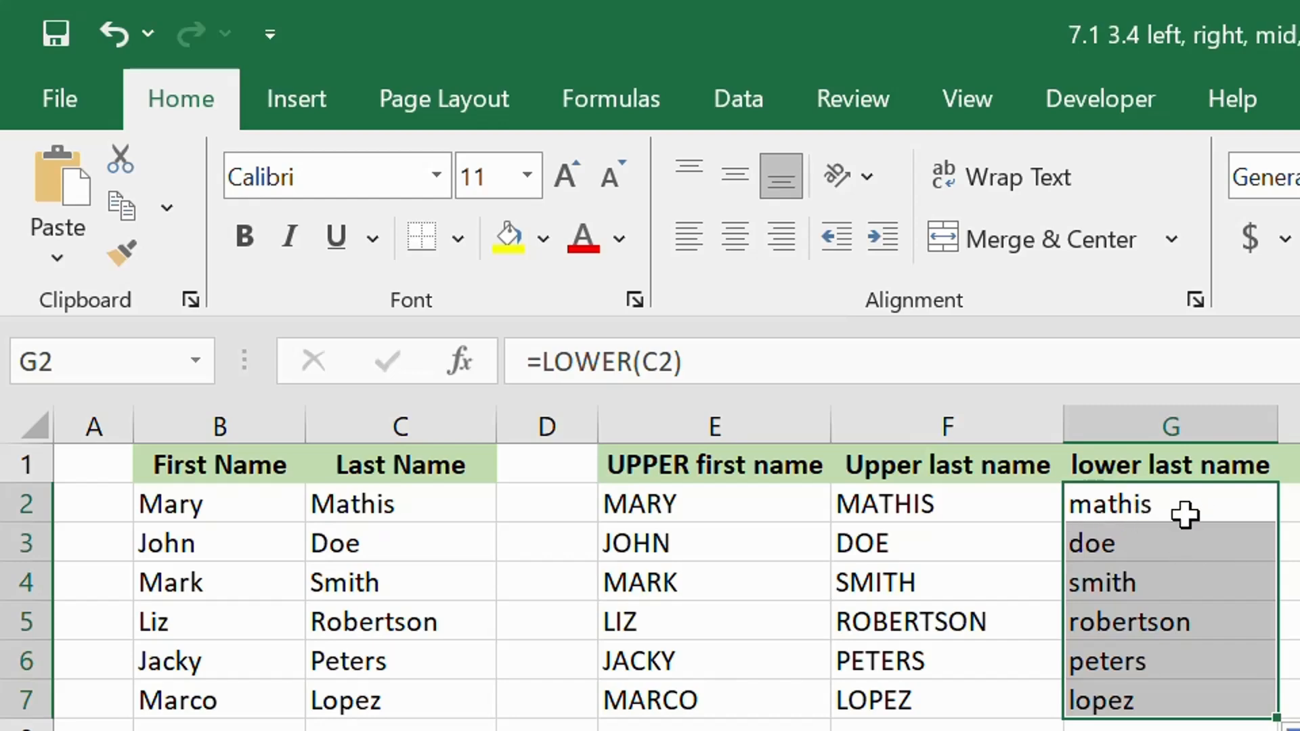
- Convert the first name in B2 to proper case by entering =PROPER(B2) in H2
click(1292, 504)
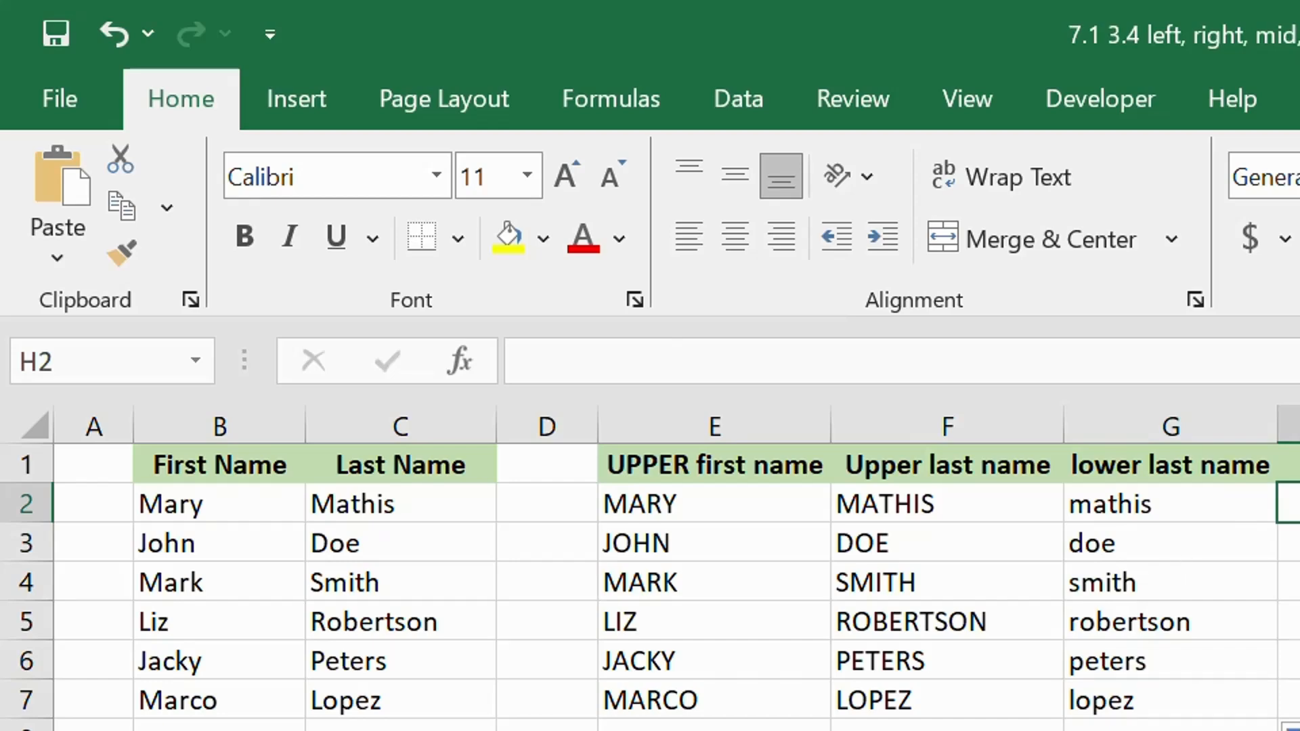
text(=pr)
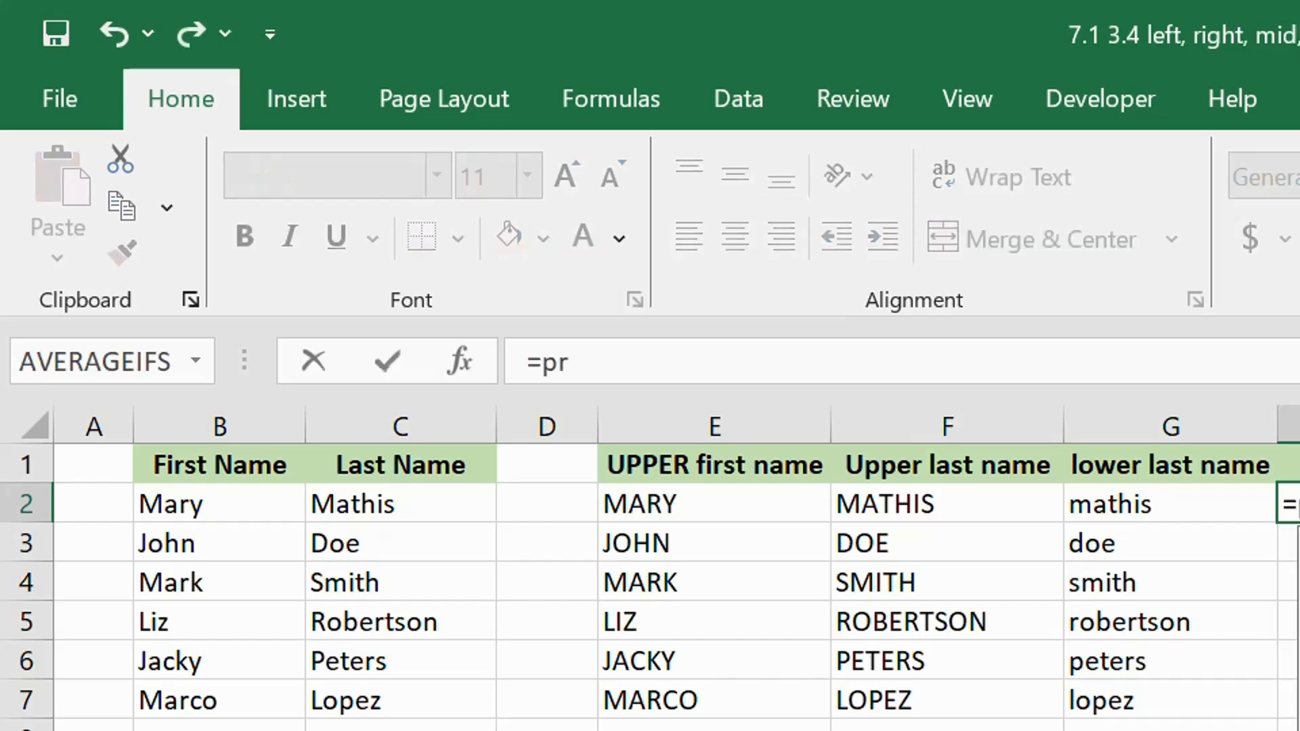
key(Tab)
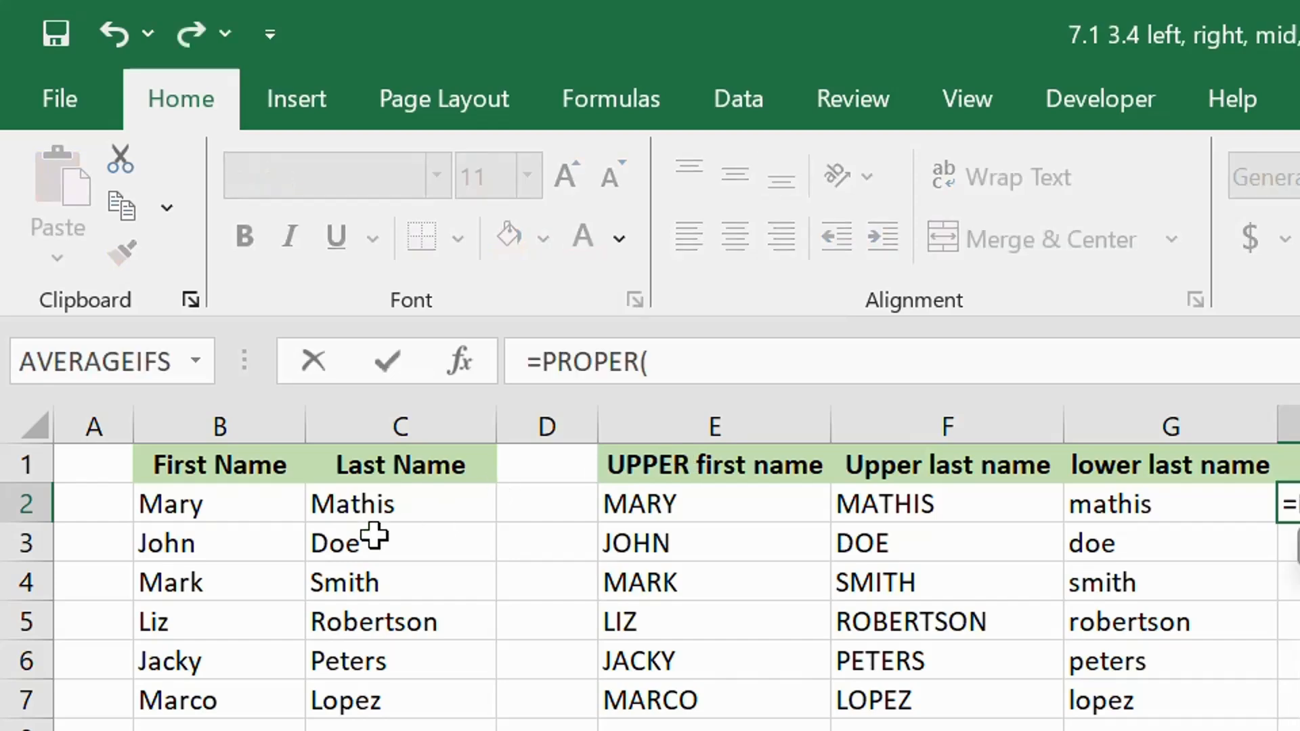
click(180, 507)
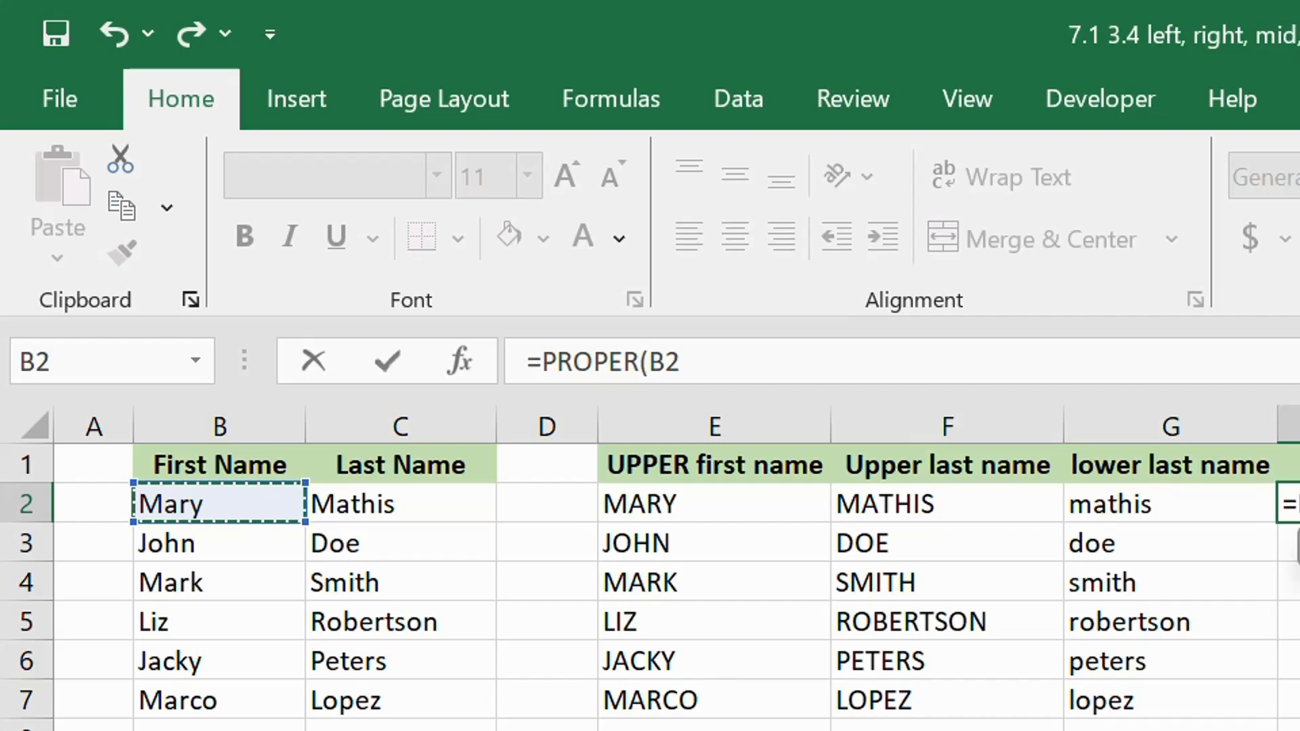
text())
key(Return)
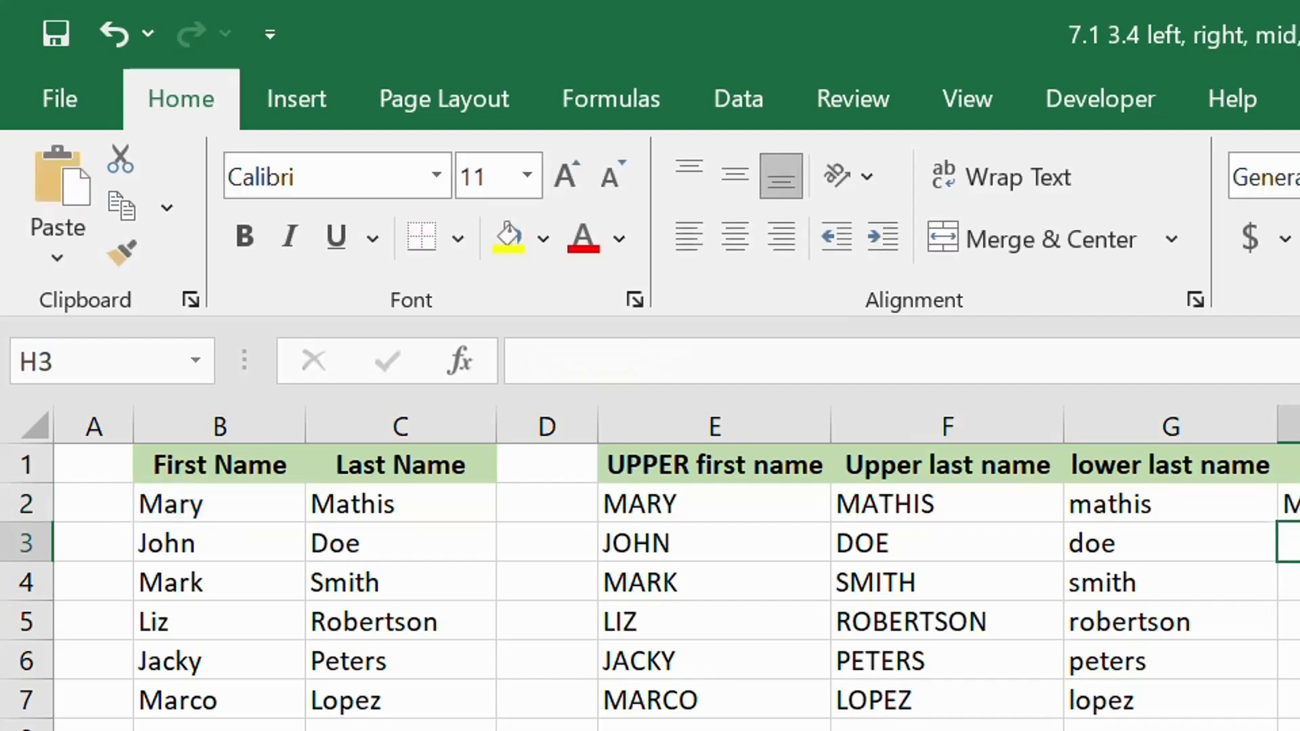
- Fill the proper-case first name formula from H2 down to row 7, and enter =PROPER(C2) in I2 for the last name
click(1290, 504)
drag(1299, 522, 1299, 705)
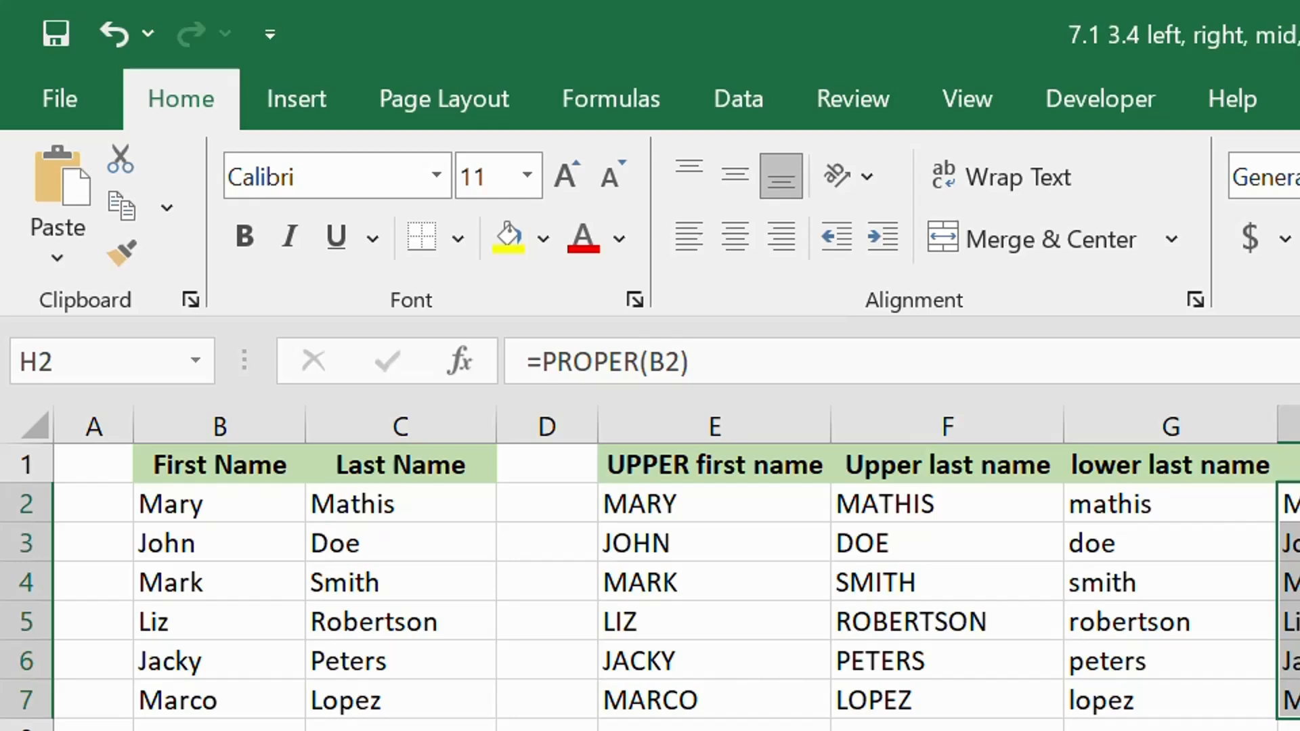
click(1299, 465)
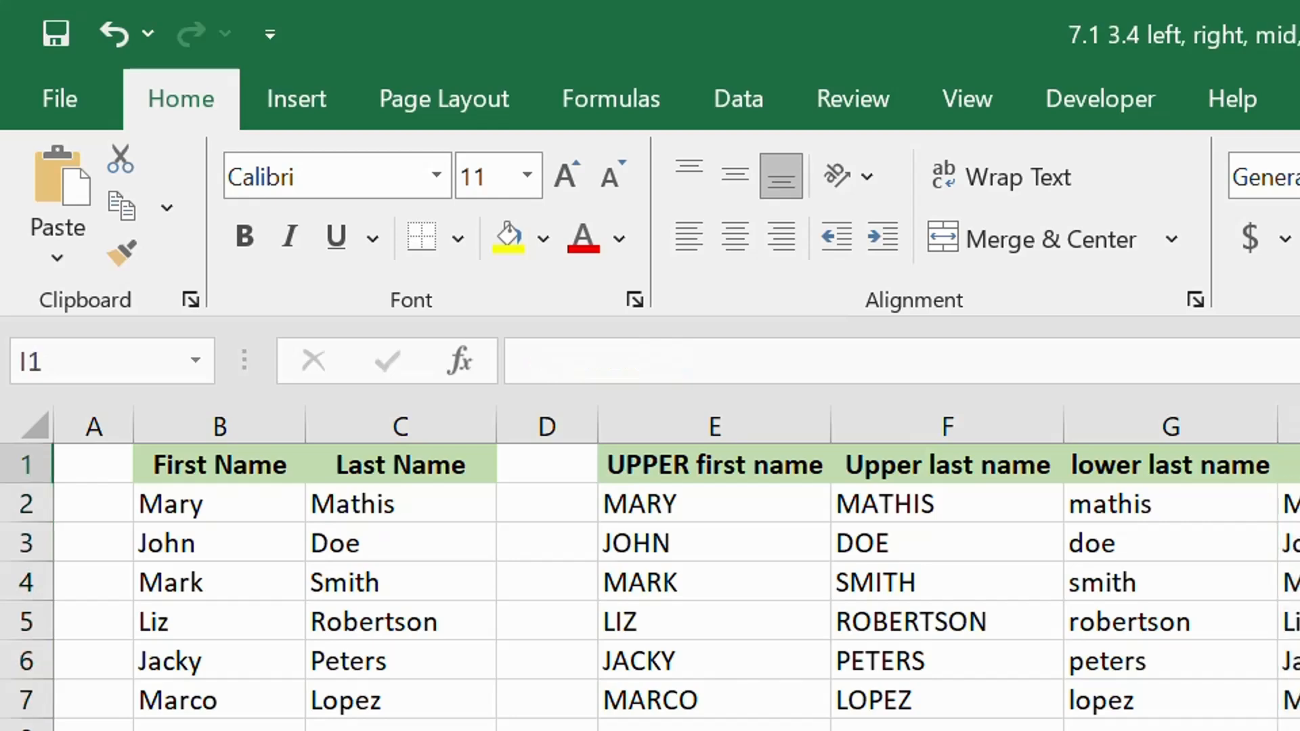
click(1299, 505)
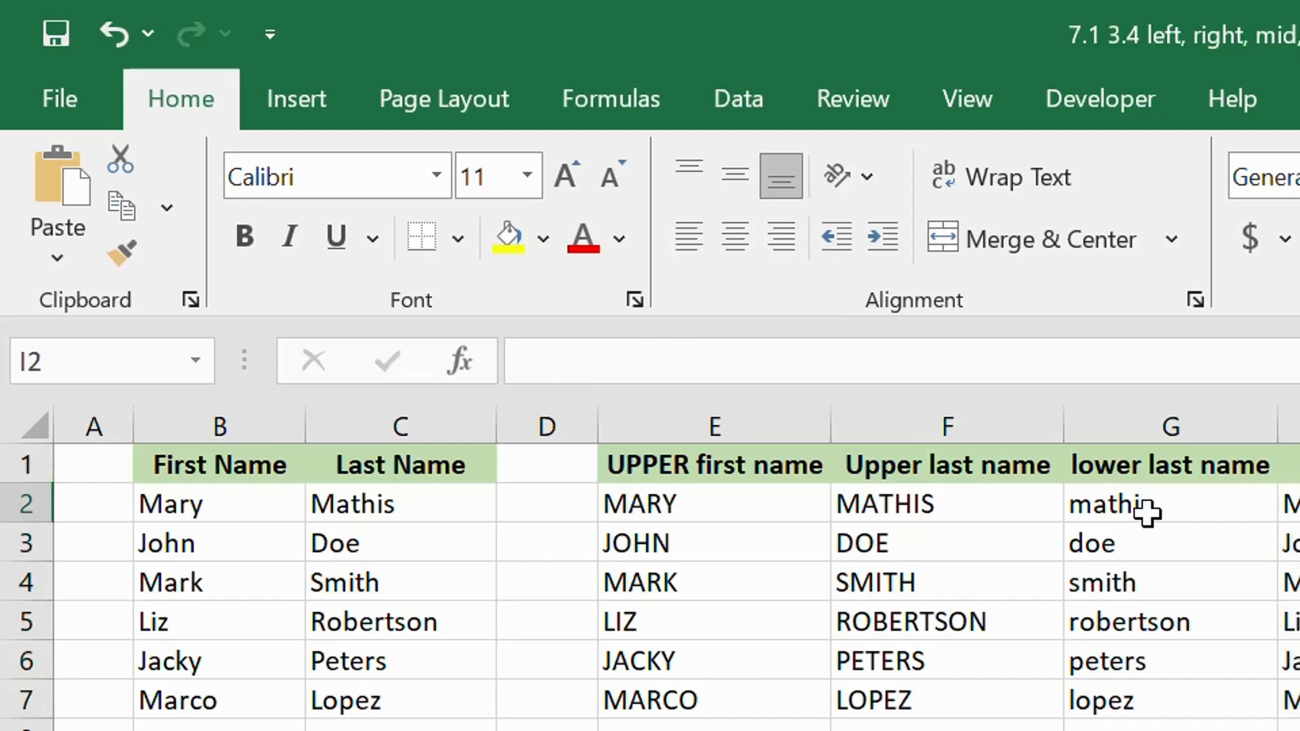
text(=)
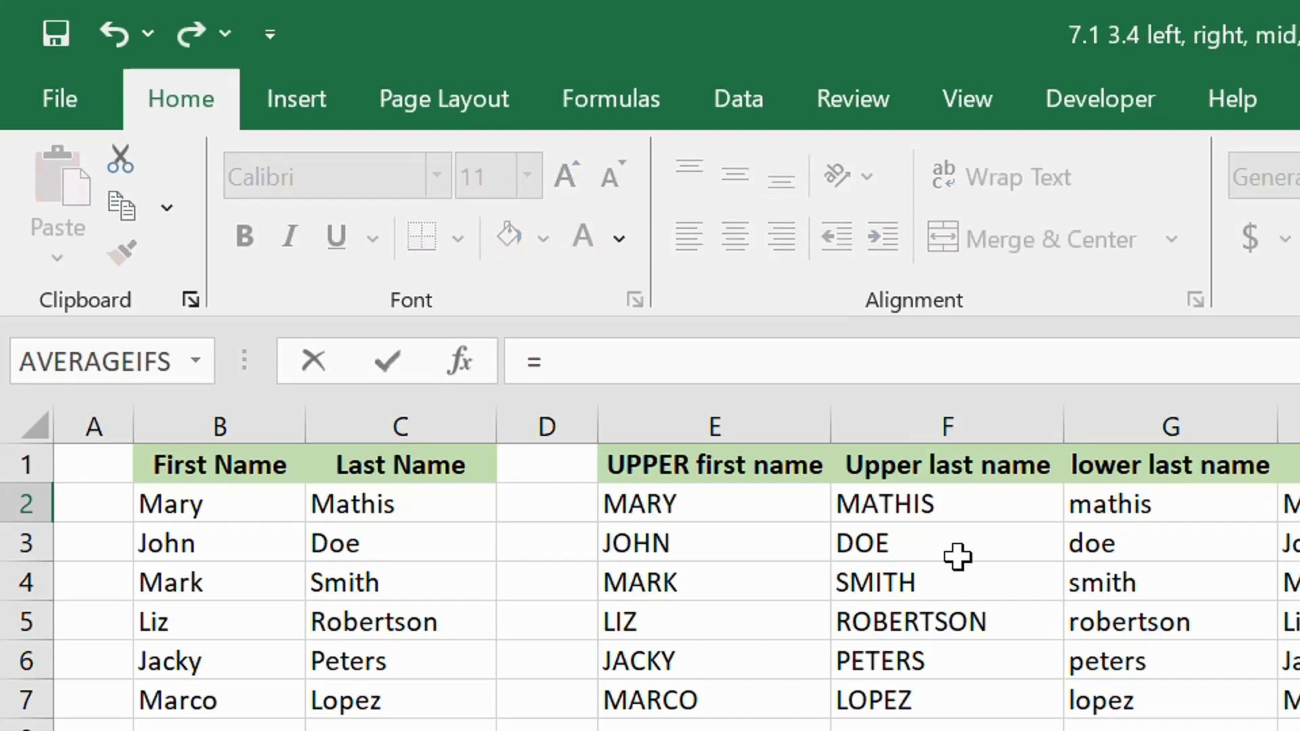
text(PROPER()
click(470, 508)
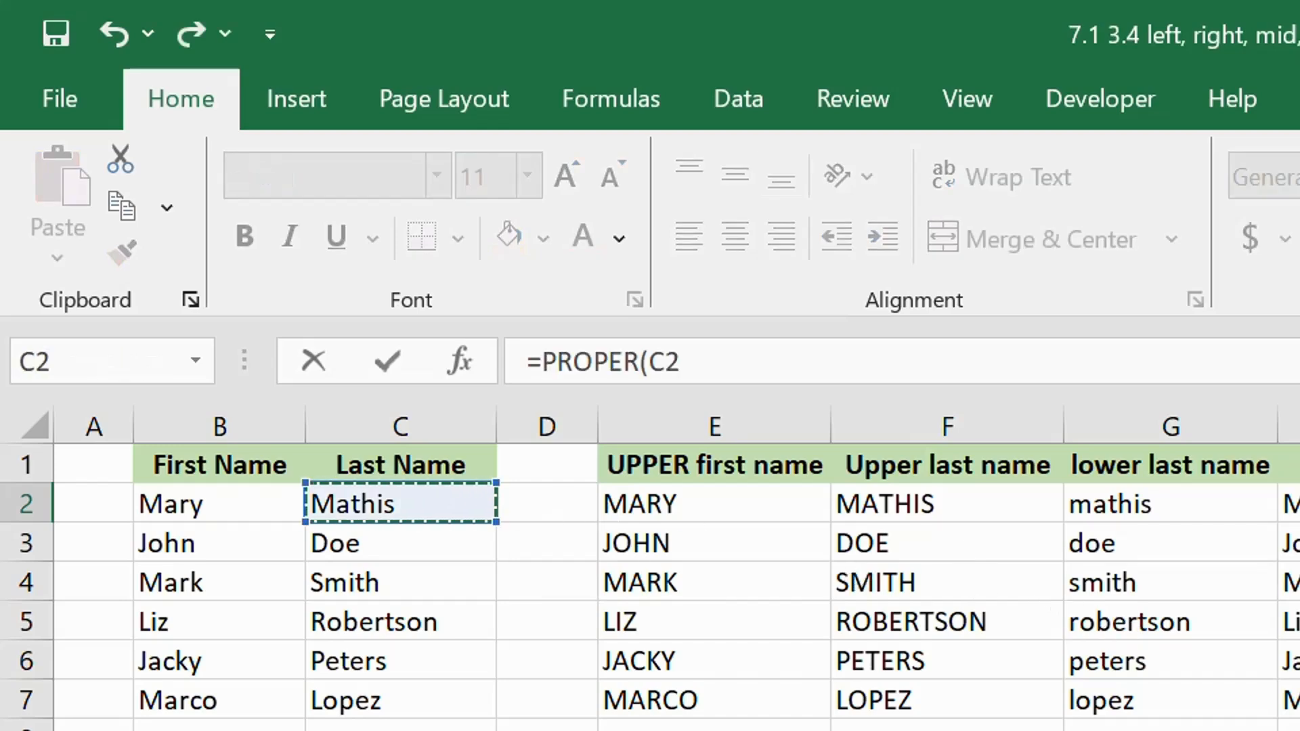
text())
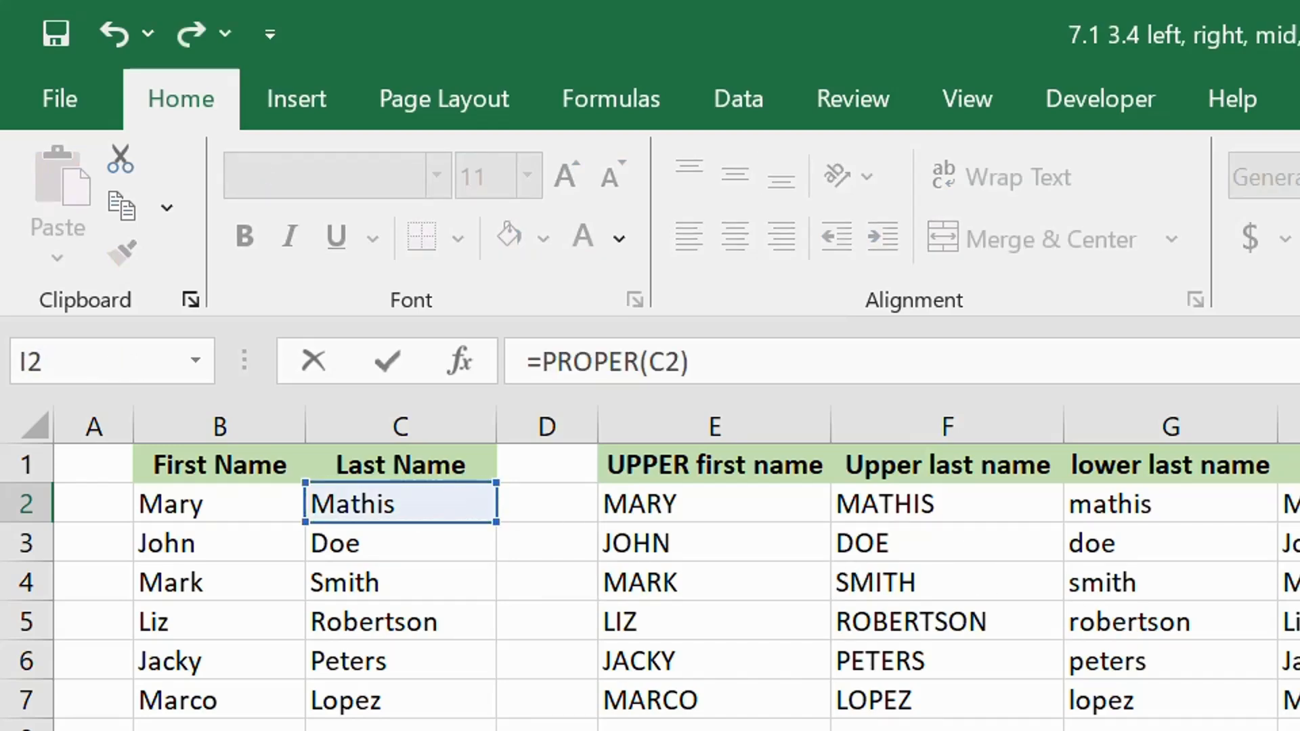
key(Return)
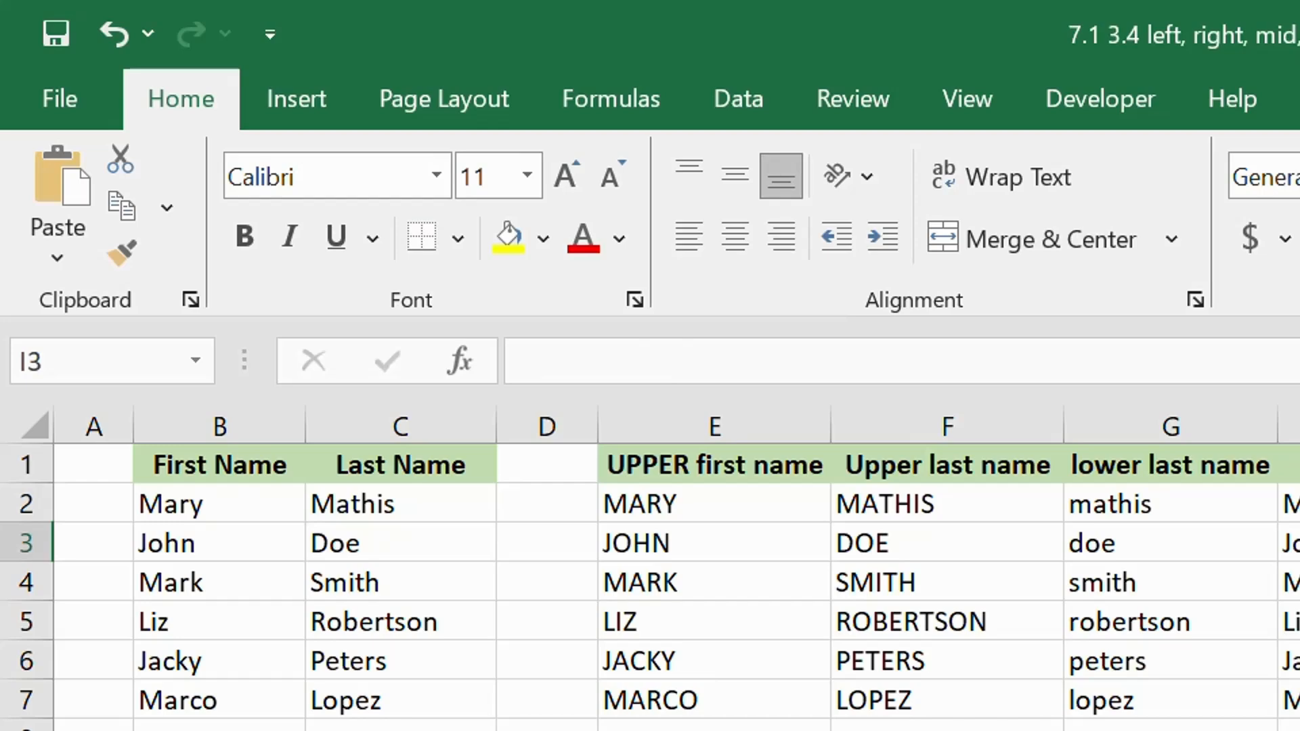
- Join the first and last name of row 2 by entering =CONCATENATE(B2, C2) in J2
click(1299, 504)
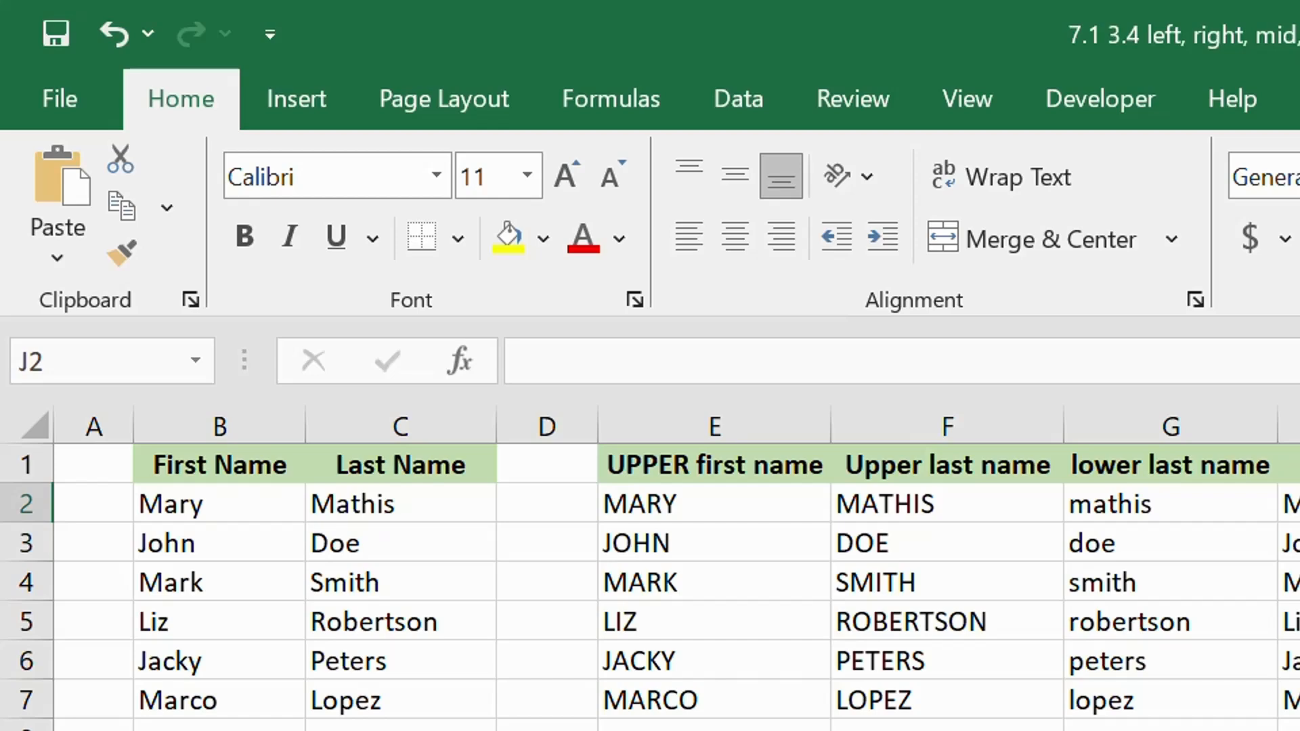
text(=con)
key(Tab)
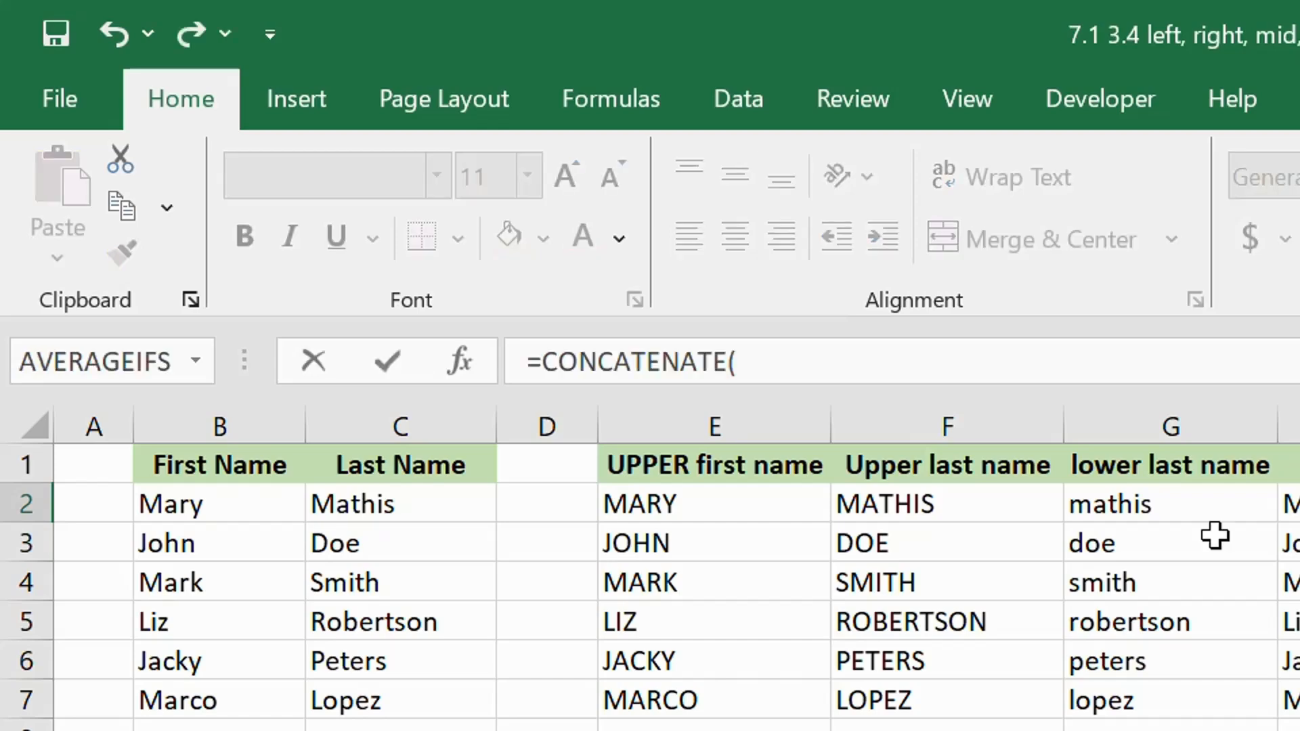
click(233, 510)
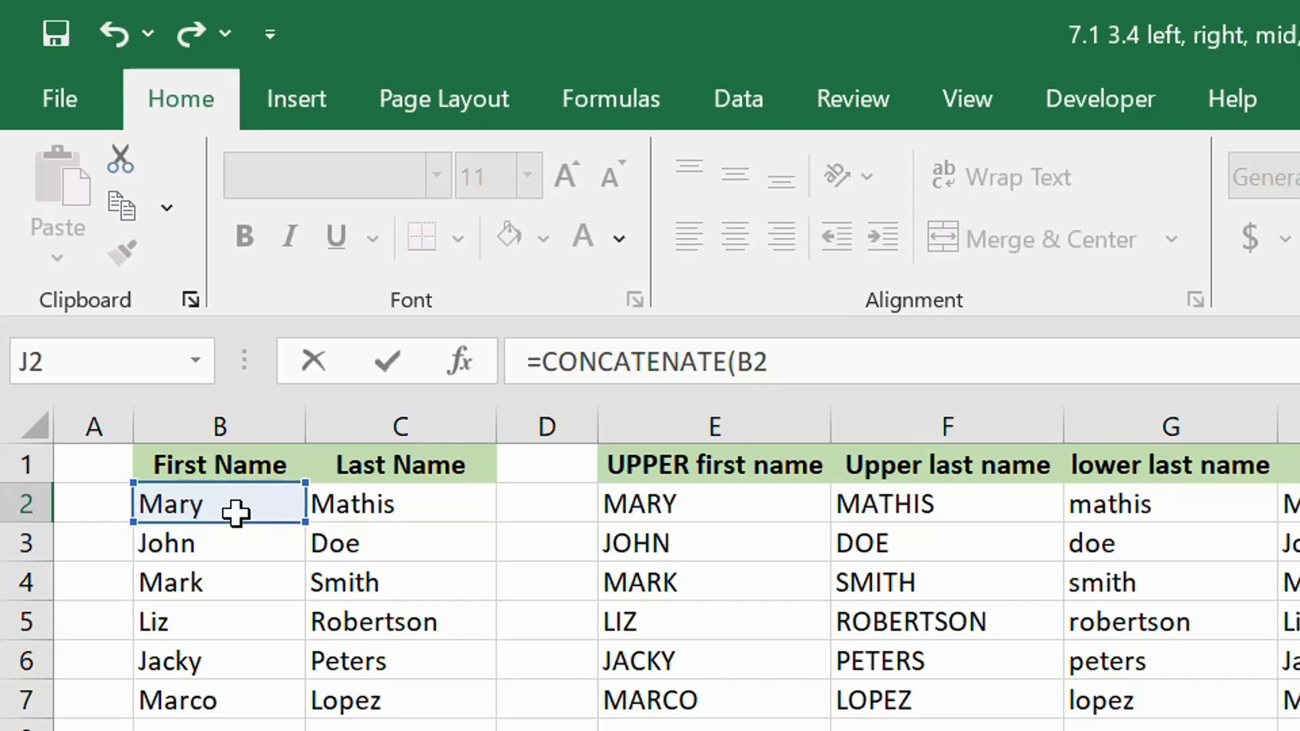
text(,)
click(359, 509)
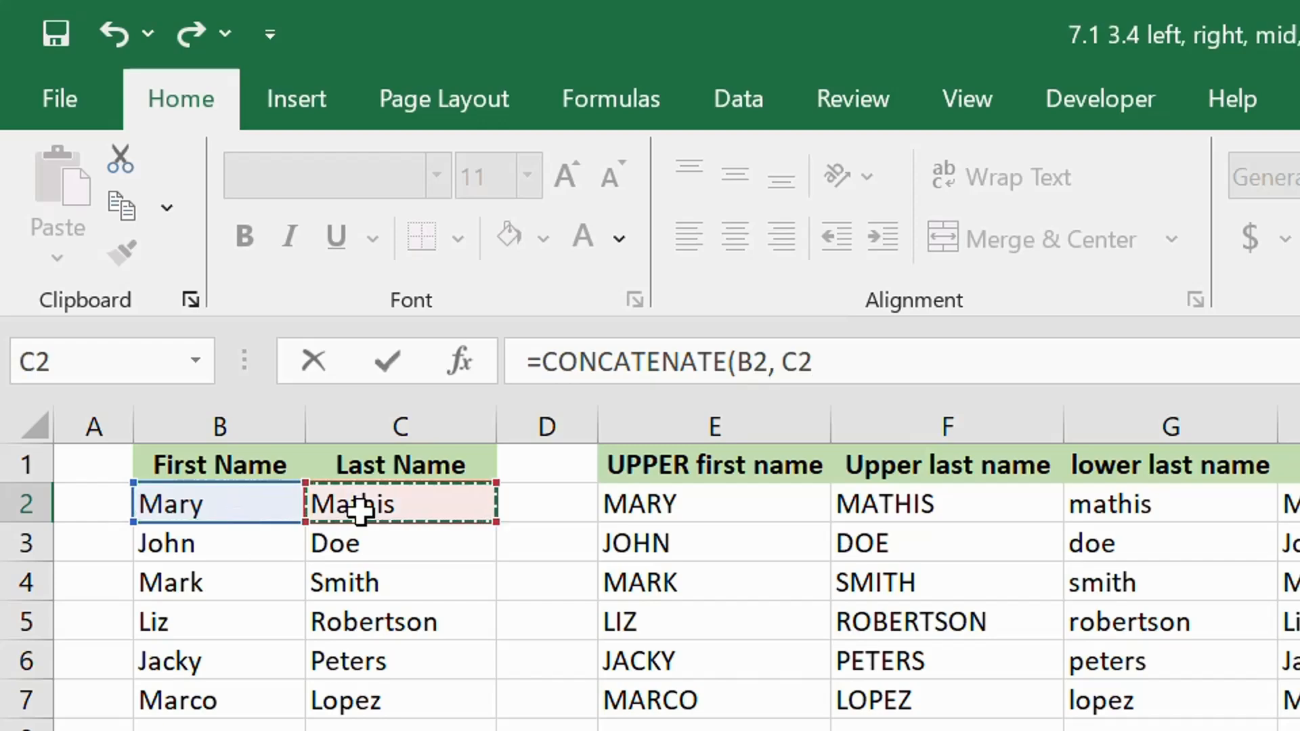
text())
key(Return)
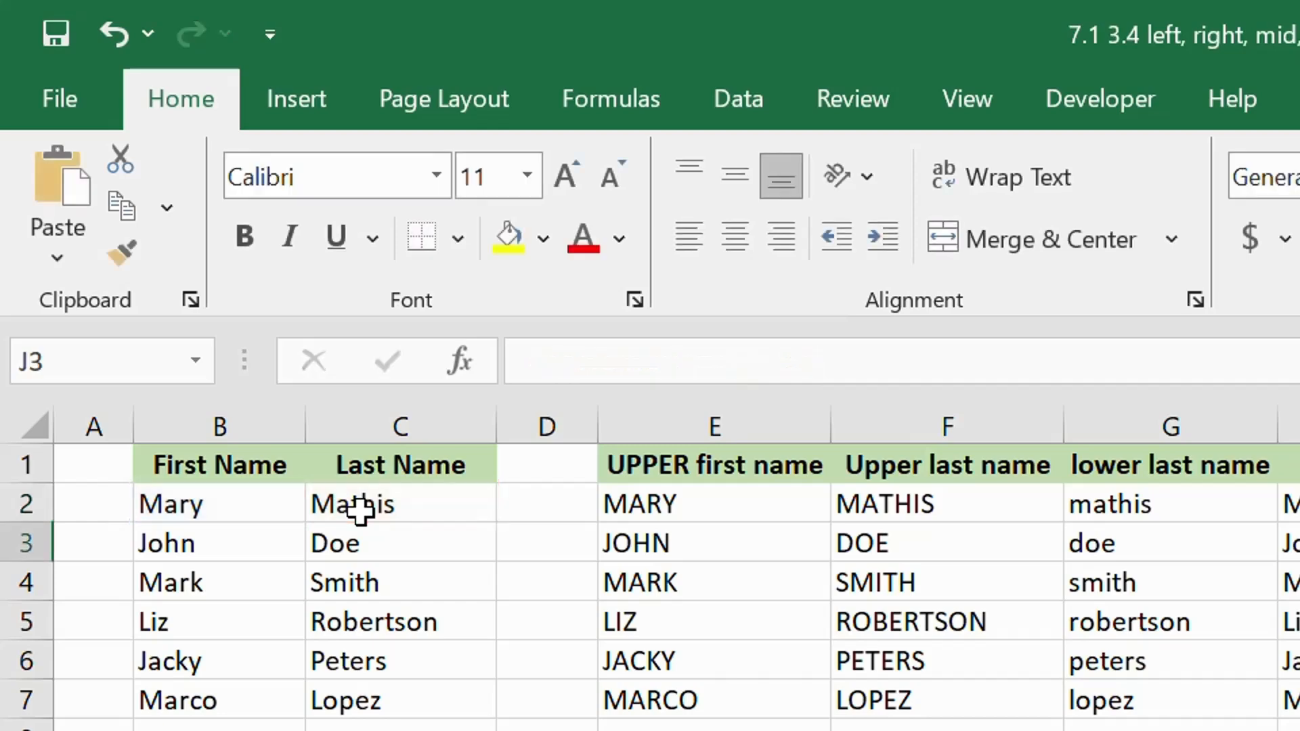